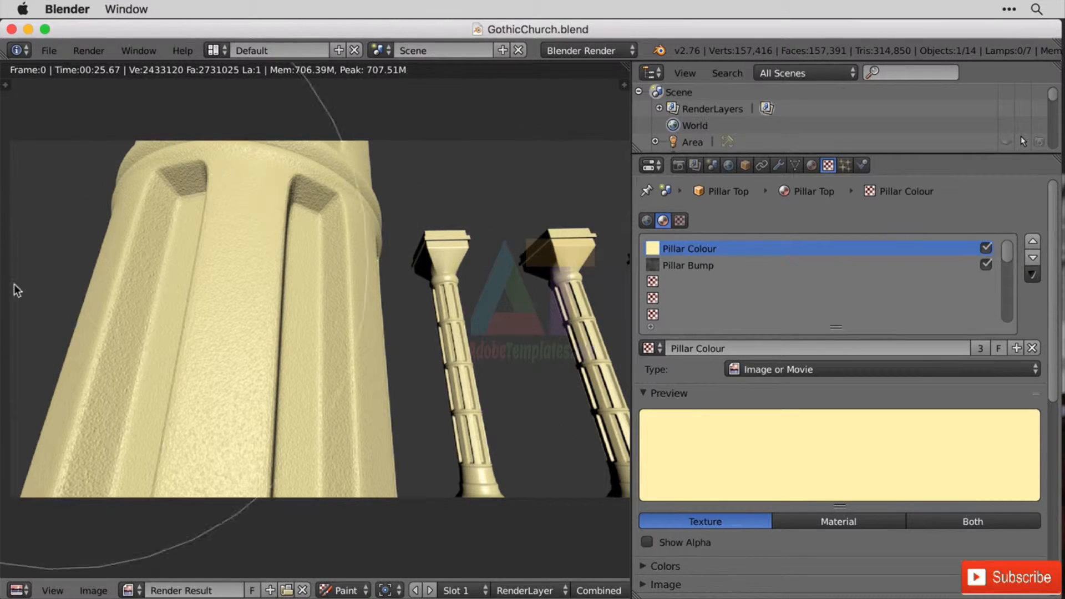
# Switch the render result to Slot 2 and enable shader nodes for the Pillar Top material
pyautogui.click(468, 593)
pyautogui.click(479, 547)
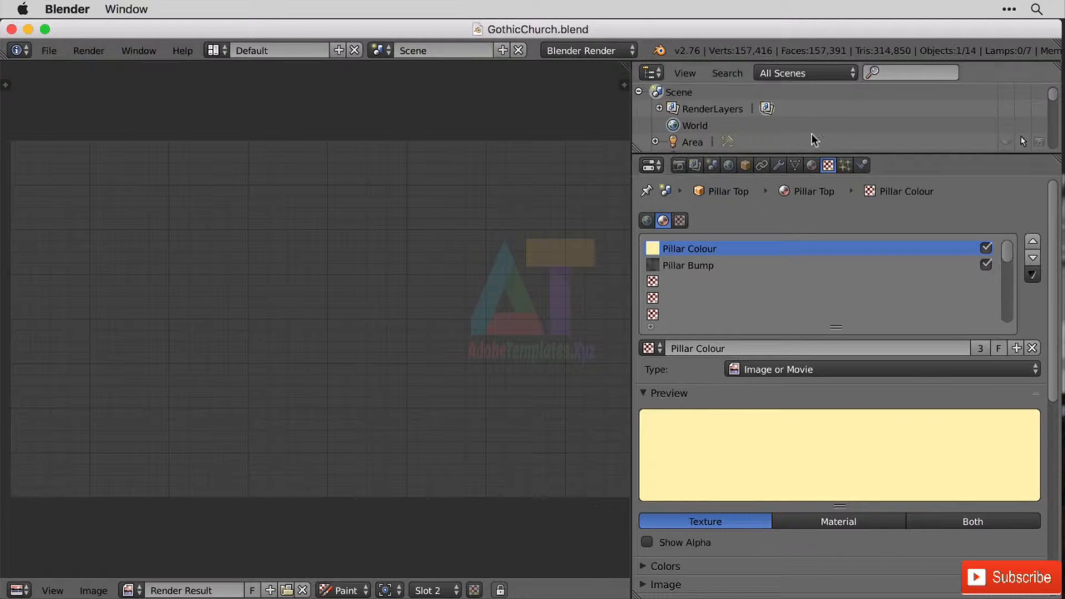
pyautogui.click(812, 166)
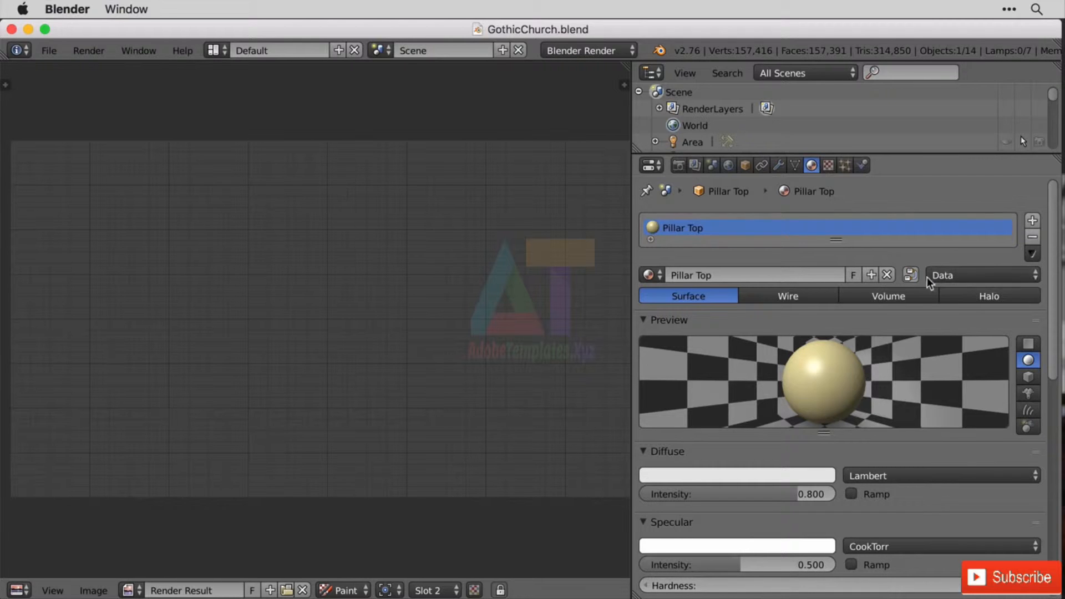
pyautogui.click(910, 275)
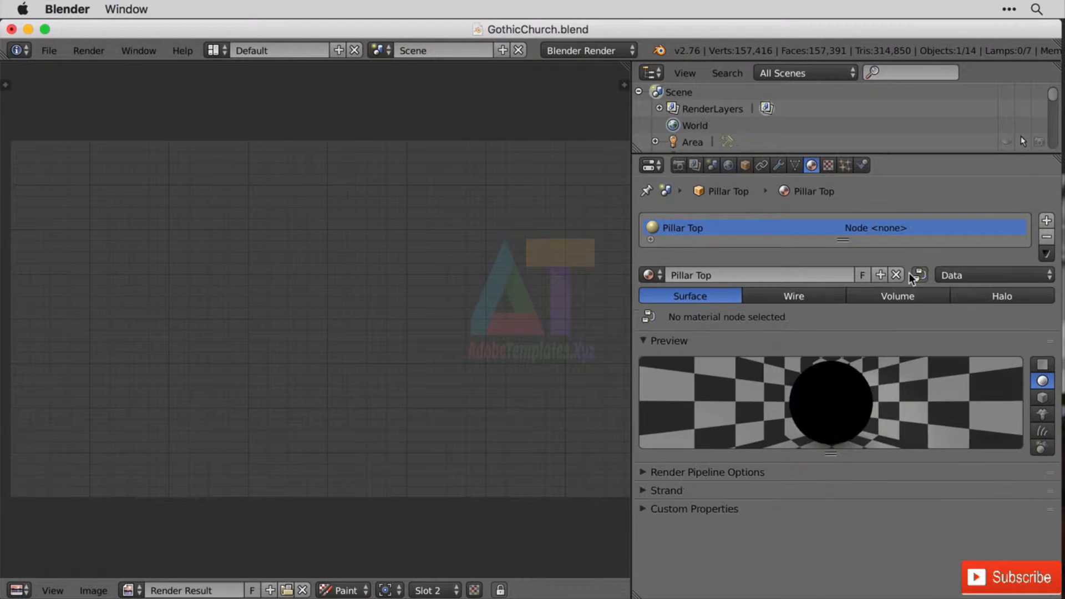
# Replace the image editor with a 3D View framed on the Pillar Top object and turn off Lock Camera to View
pyautogui.click(20, 589)
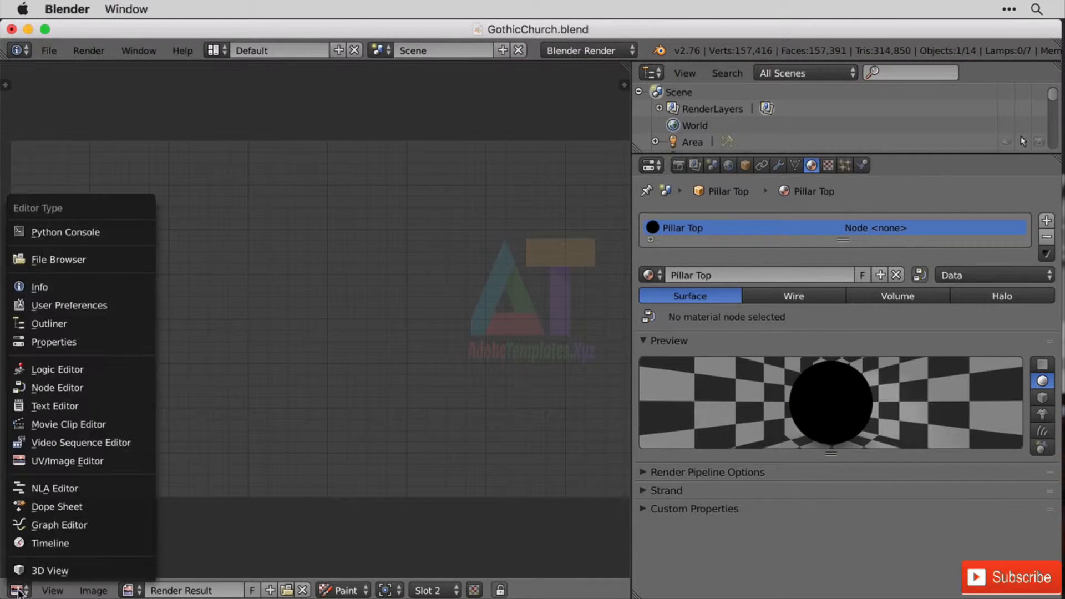
pyautogui.click(53, 570)
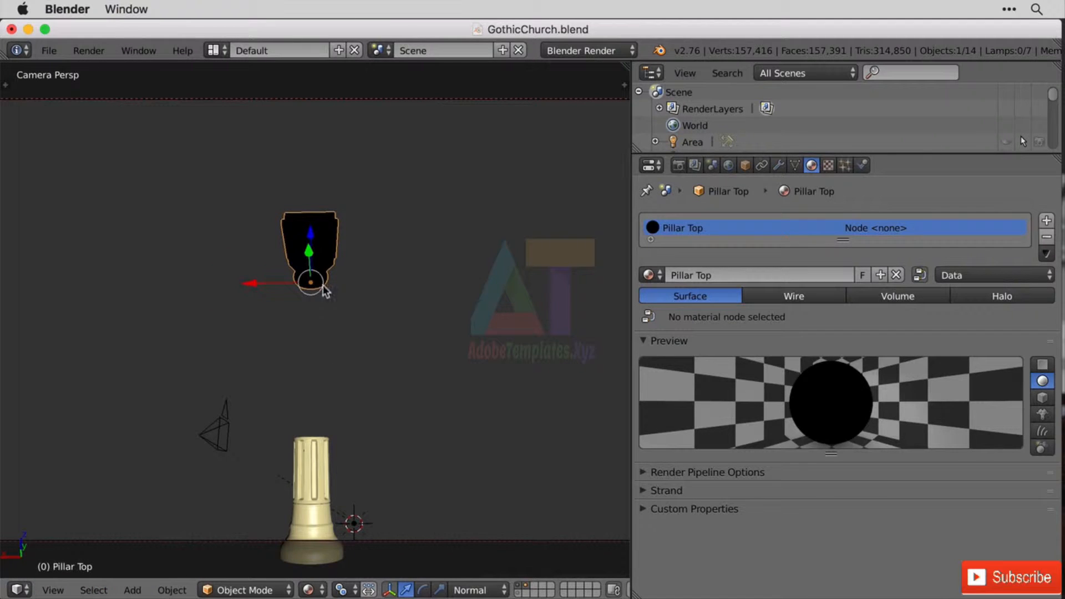
pyautogui.scroll(4, 361, 231)
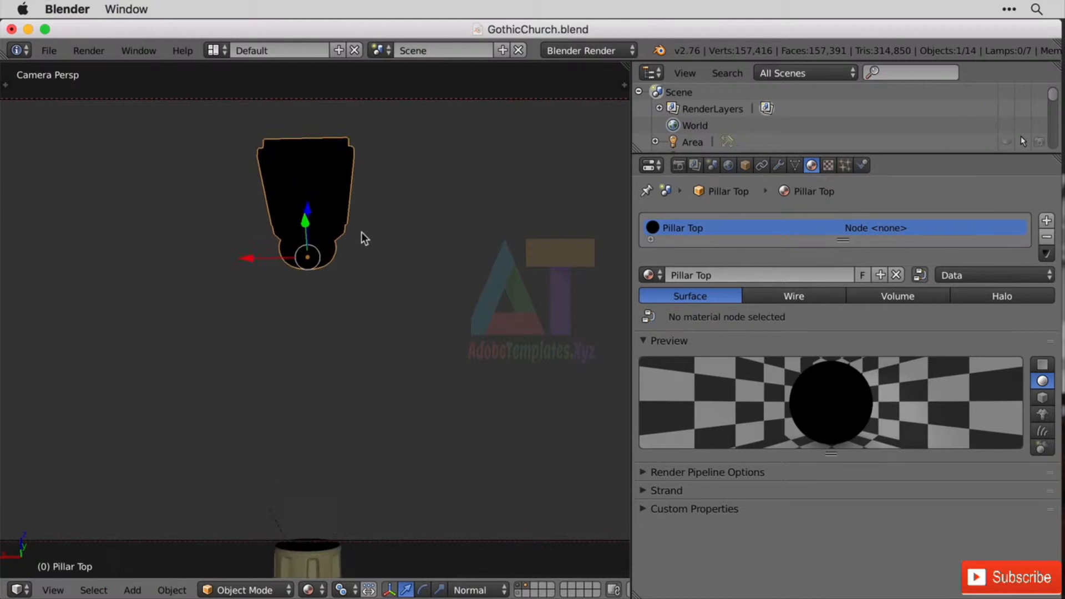
pyautogui.keyDown('shift'); pyautogui.moveTo(476, 189); pyautogui.dragTo(475, 194, button='middle'); pyautogui.keyUp('shift')
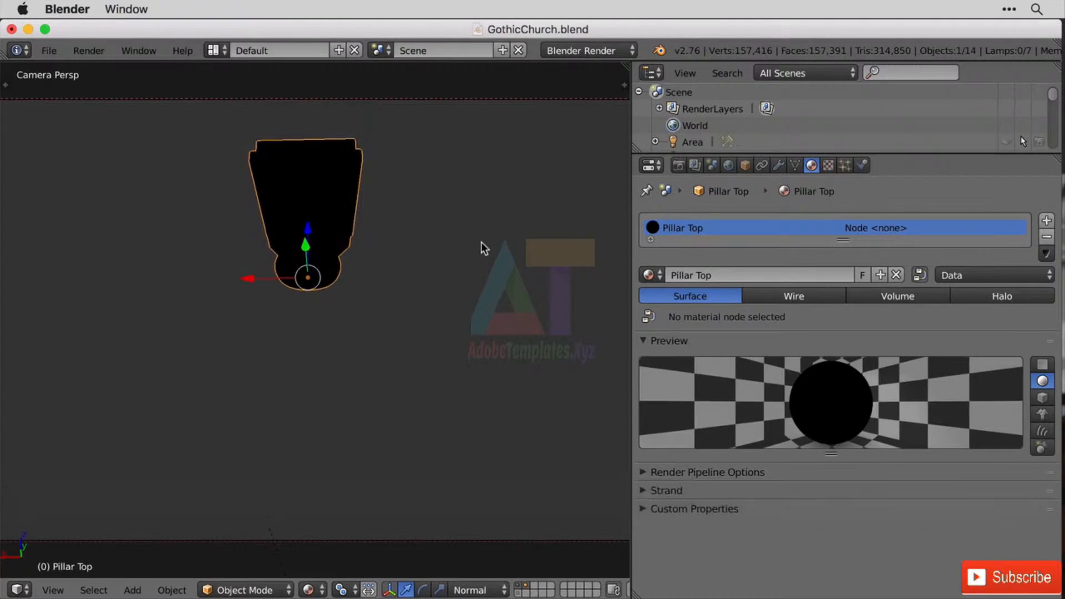
pyautogui.press('KP_Decimal')
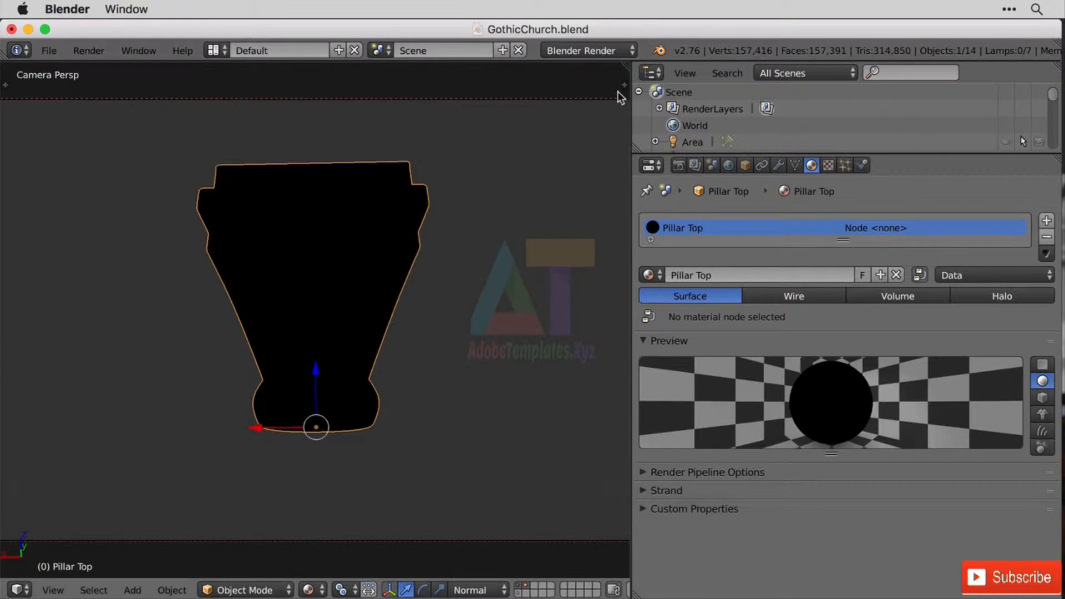
pyautogui.click(623, 85)
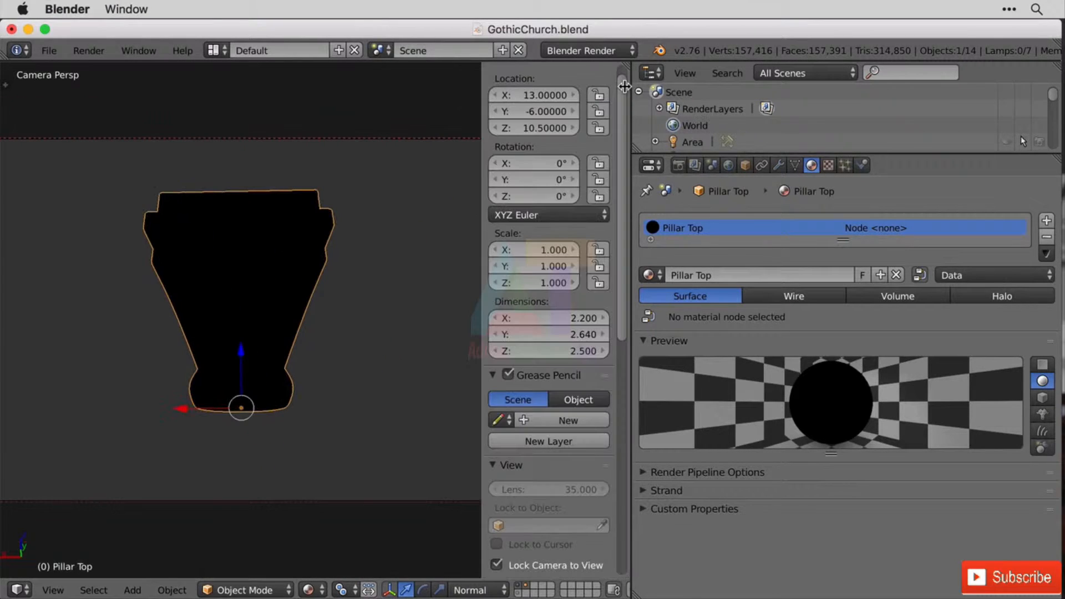
pyautogui.click(554, 564)
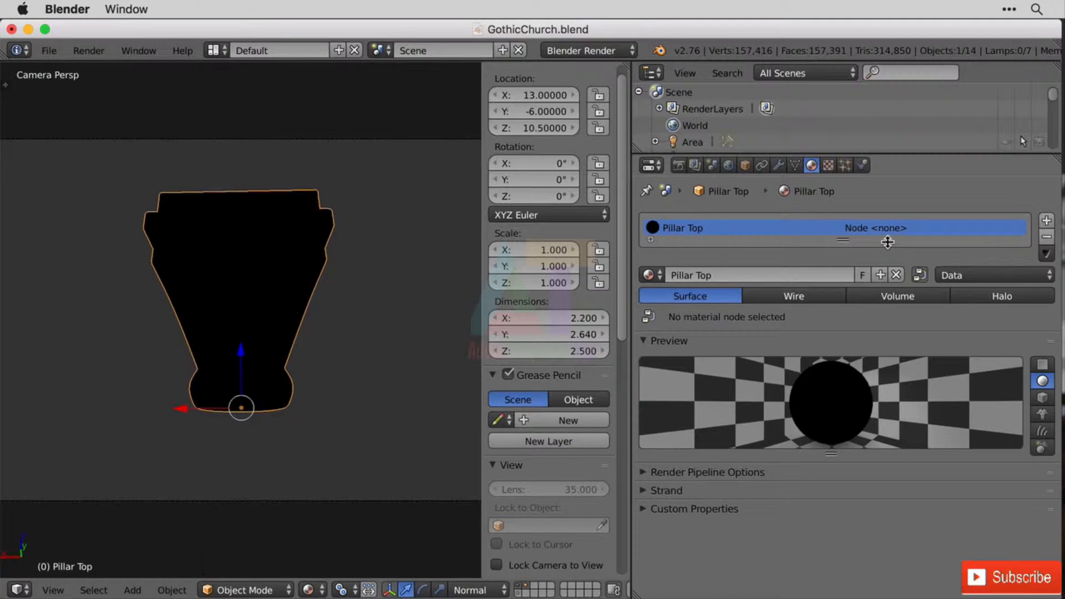
# Change the render engine to Cycles Render and set the viewport shading to Rendered
pyautogui.click(612, 50)
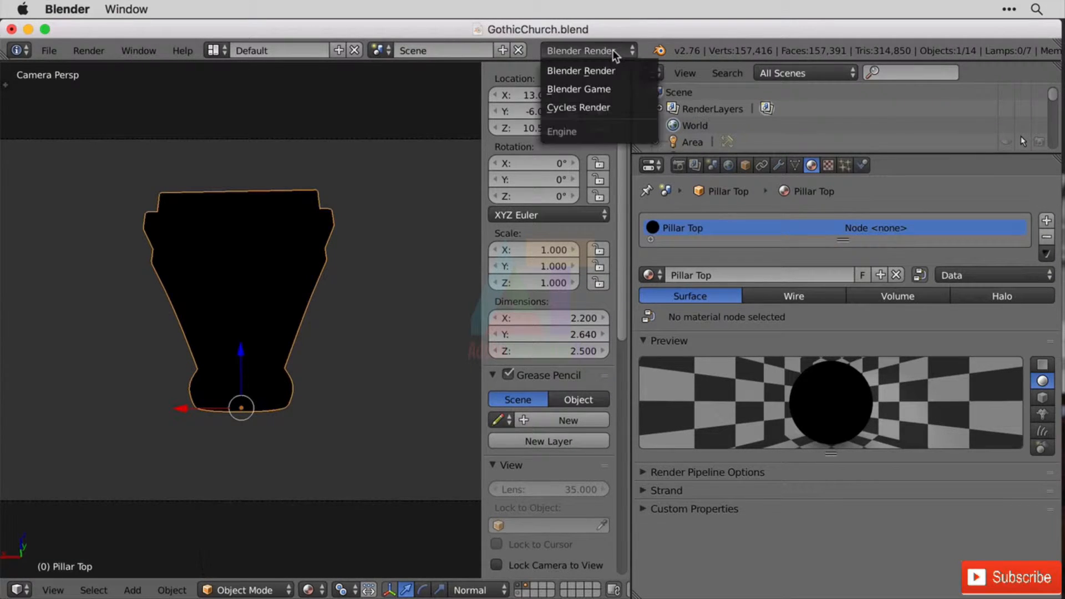
pyautogui.click(613, 106)
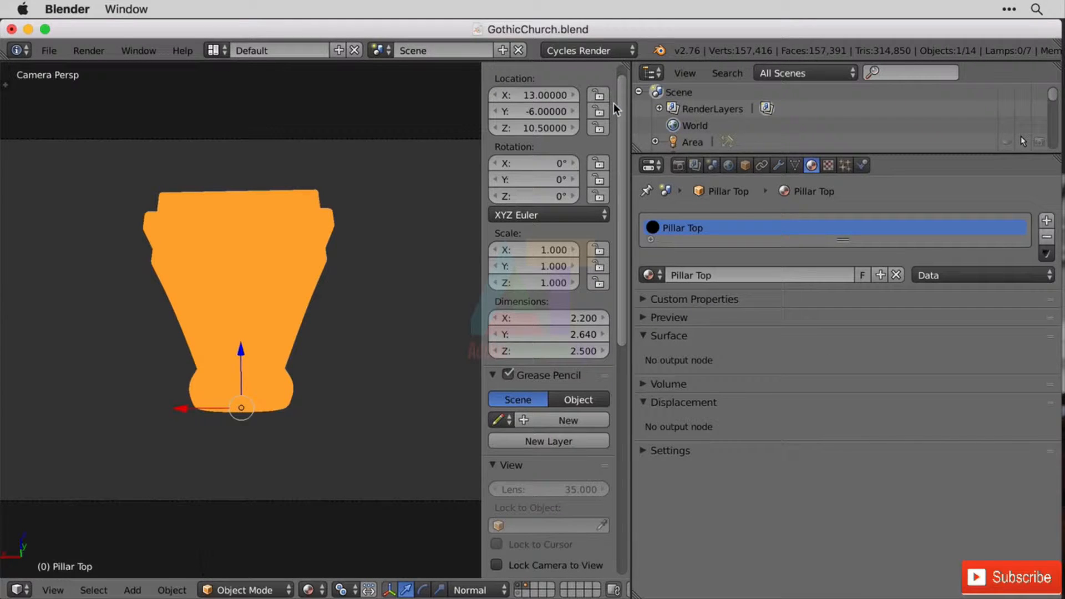
pyautogui.click(644, 171)
pyautogui.click(308, 590)
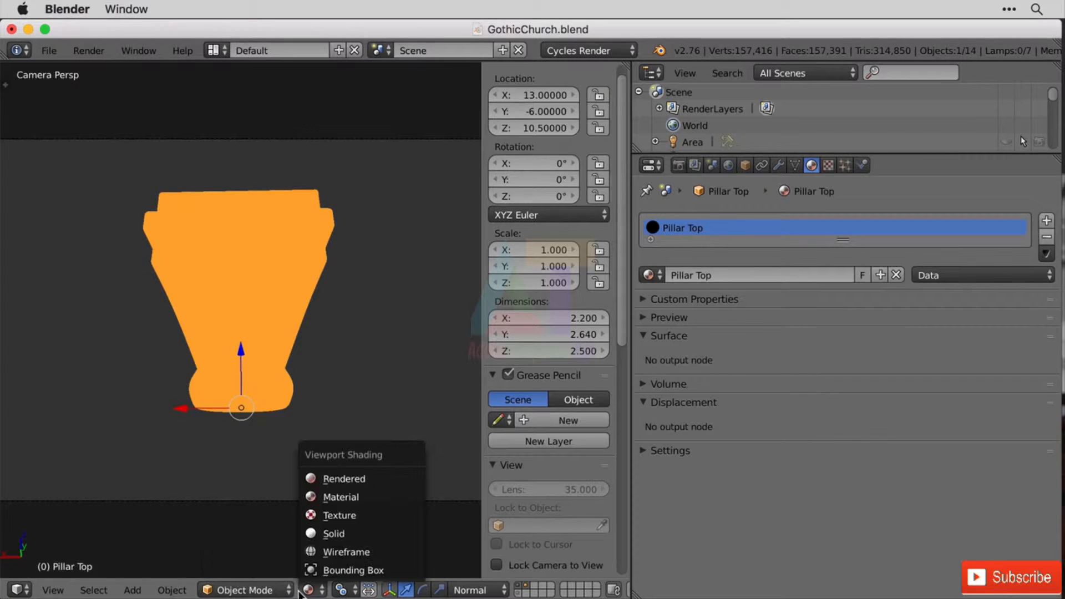
pyautogui.click(364, 474)
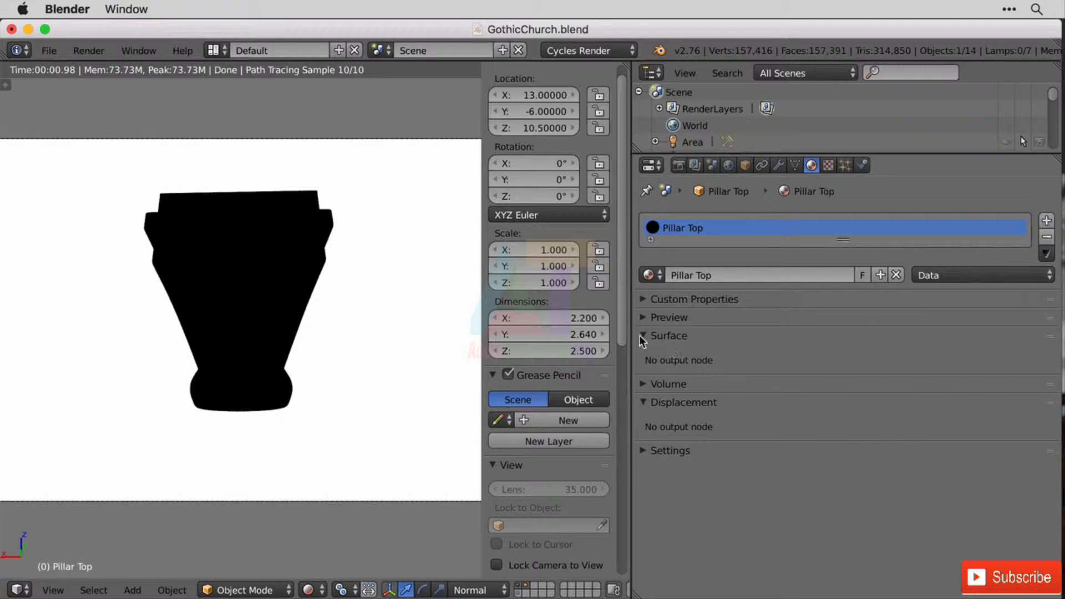
# Turn the properties area into a Node Editor showing the Pillar Top nodes and widen it to about twice its size
pyautogui.click(650, 165)
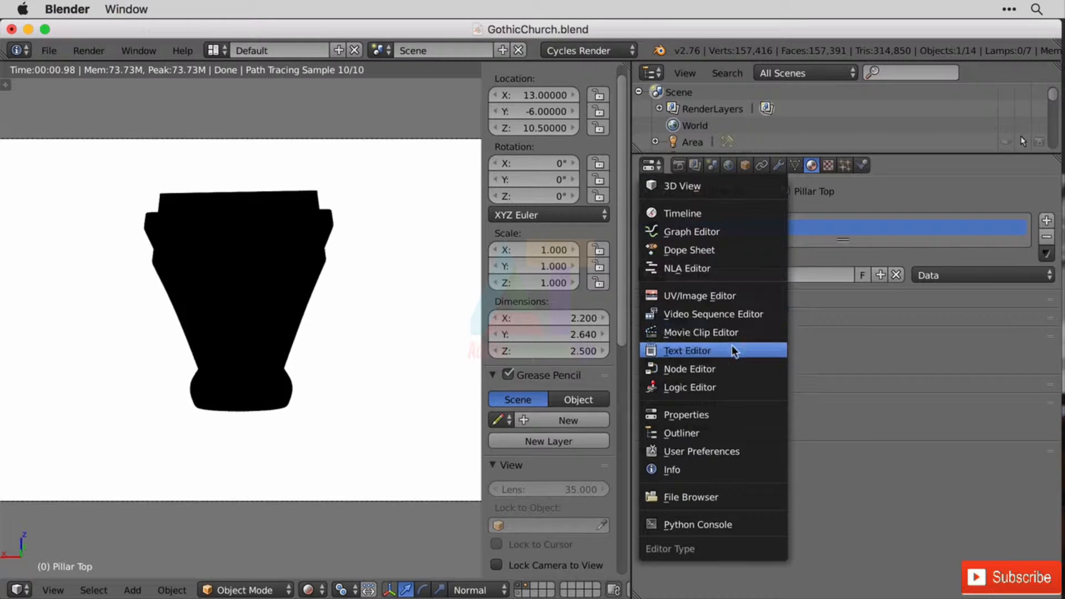
pyautogui.click(735, 369)
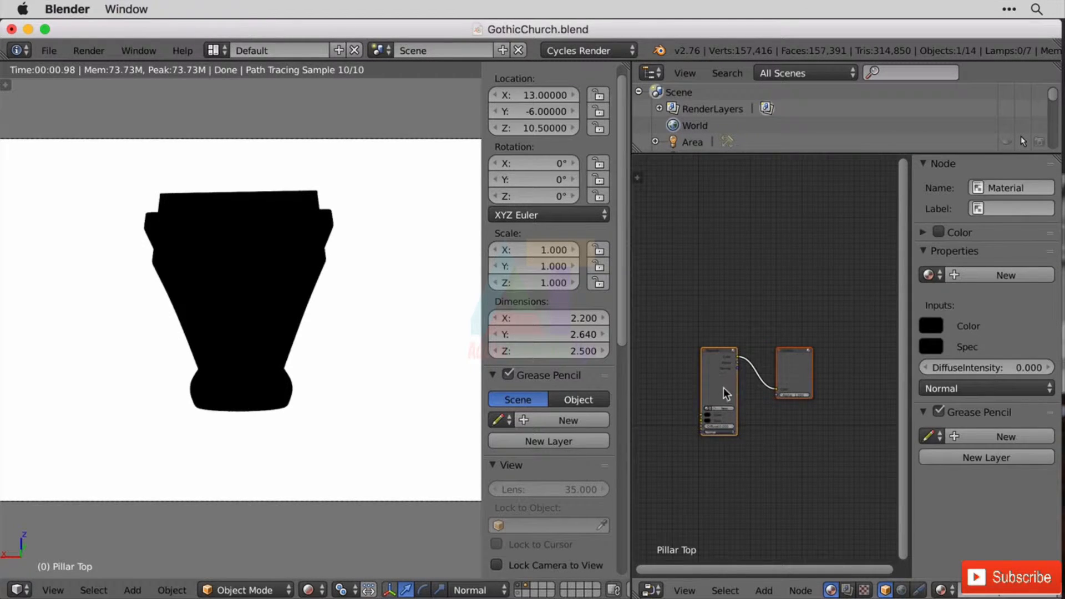
pyautogui.scroll(8, 723, 388)
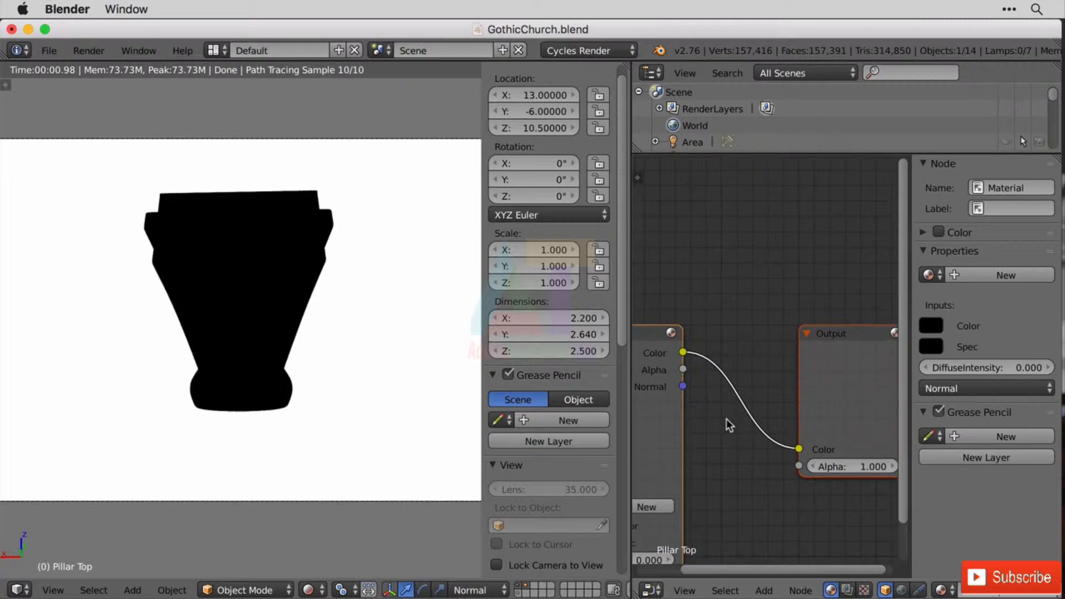
pyautogui.moveTo(726, 418); pyautogui.dragTo(791, 354, button='middle')
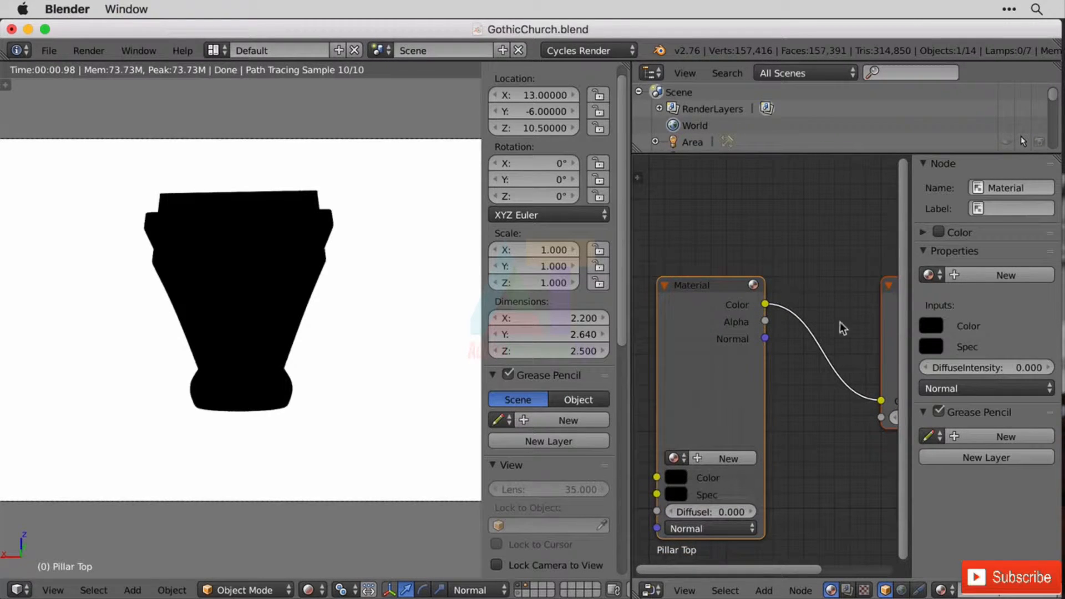
pyautogui.moveTo(834, 382); pyautogui.dragTo(723, 398, button='middle')
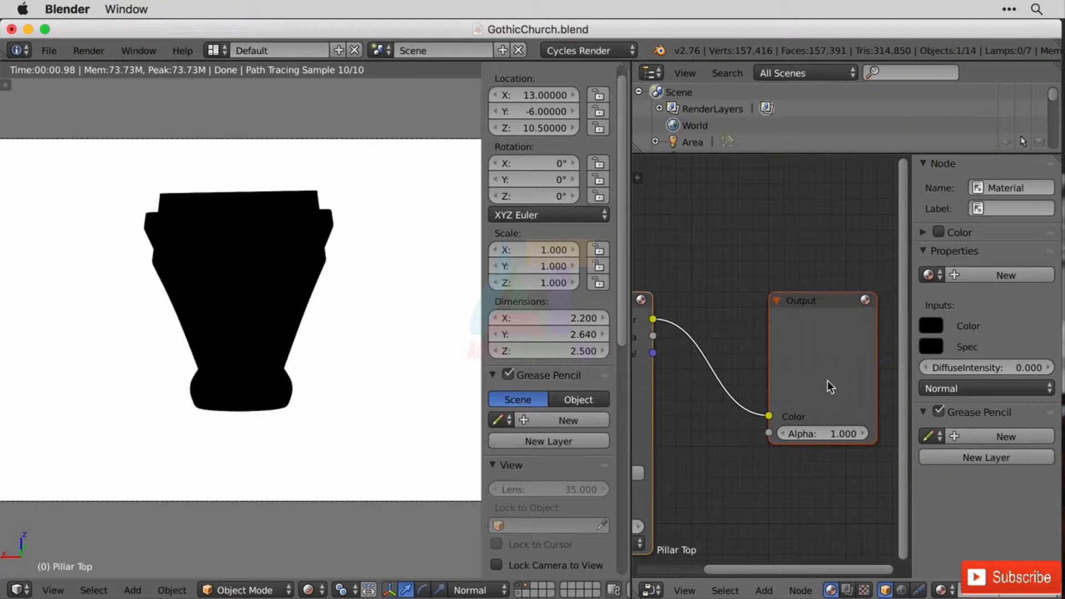
pyautogui.scroll(-2, 770, 428)
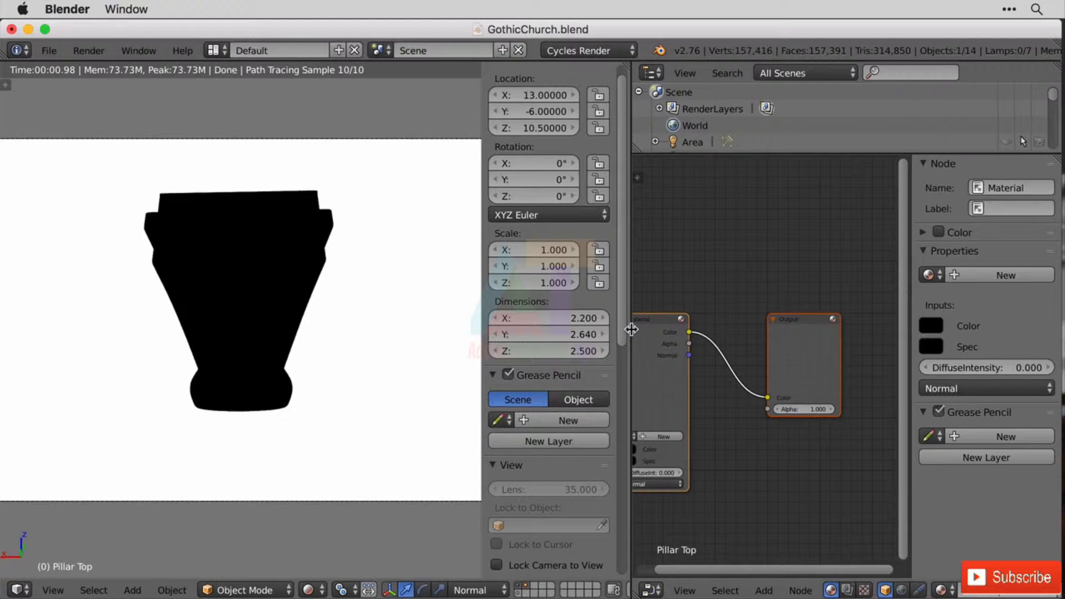
pyautogui.moveTo(631, 329); pyautogui.dragTo(427, 333)
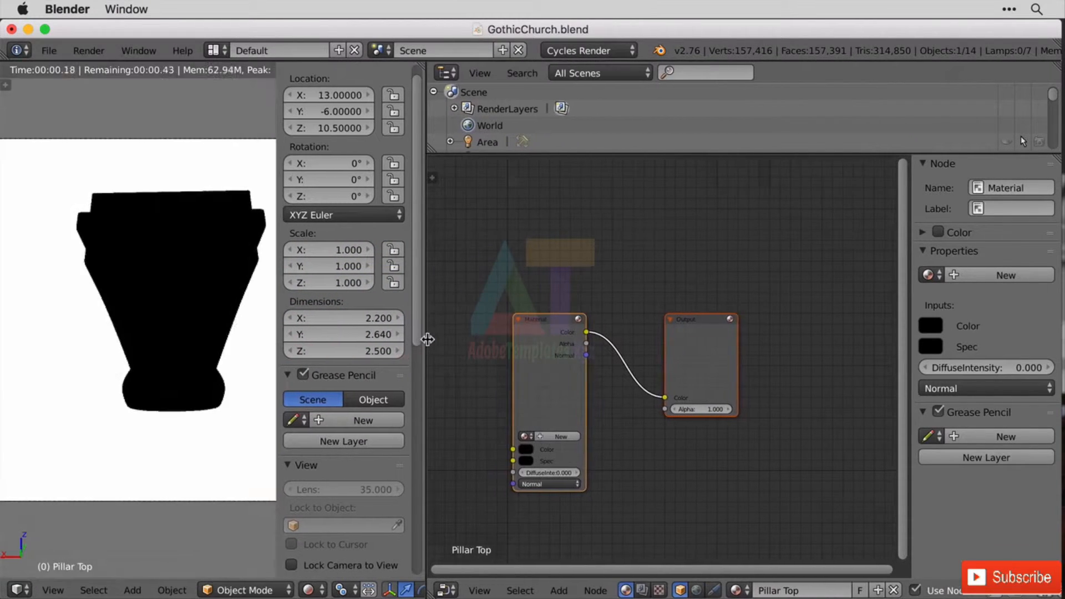
# Set the render engine to Blender Render and turn off Use Nodes for the Pillar Top material
pyautogui.click(916, 591)
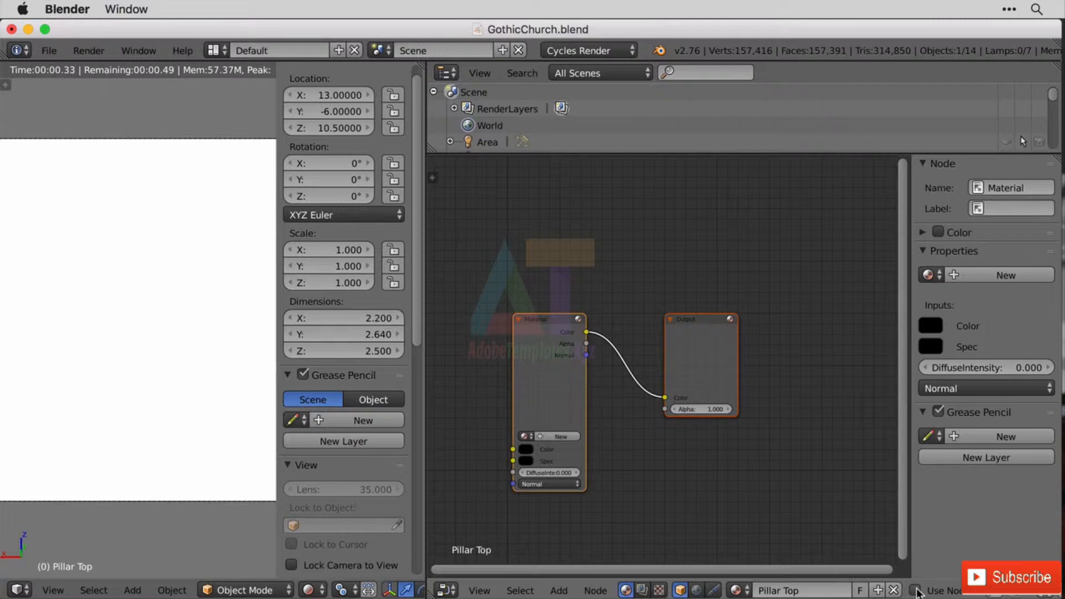
pyautogui.click(605, 50)
pyautogui.click(627, 71)
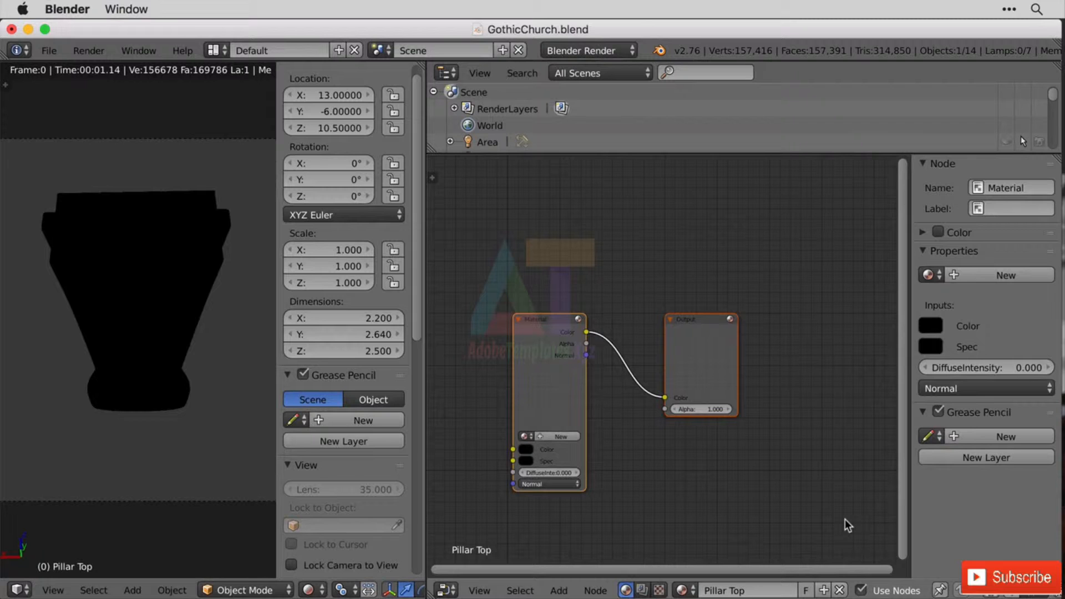
pyautogui.click(888, 592)
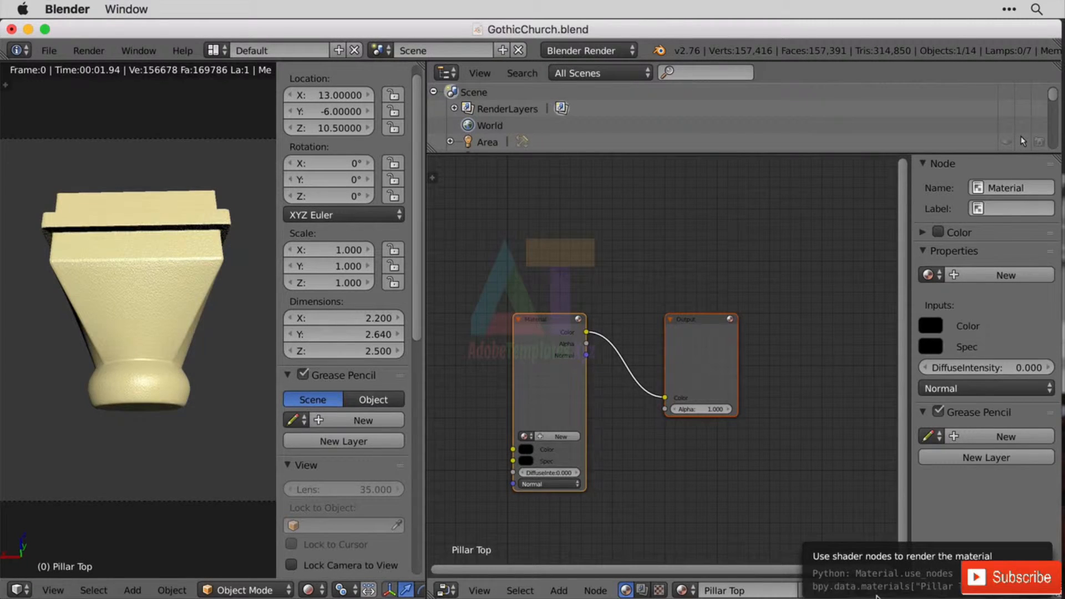
# Return the render engine to Cycles Render and re-enable Use Nodes for the Pillar Top material
pyautogui.click(611, 50)
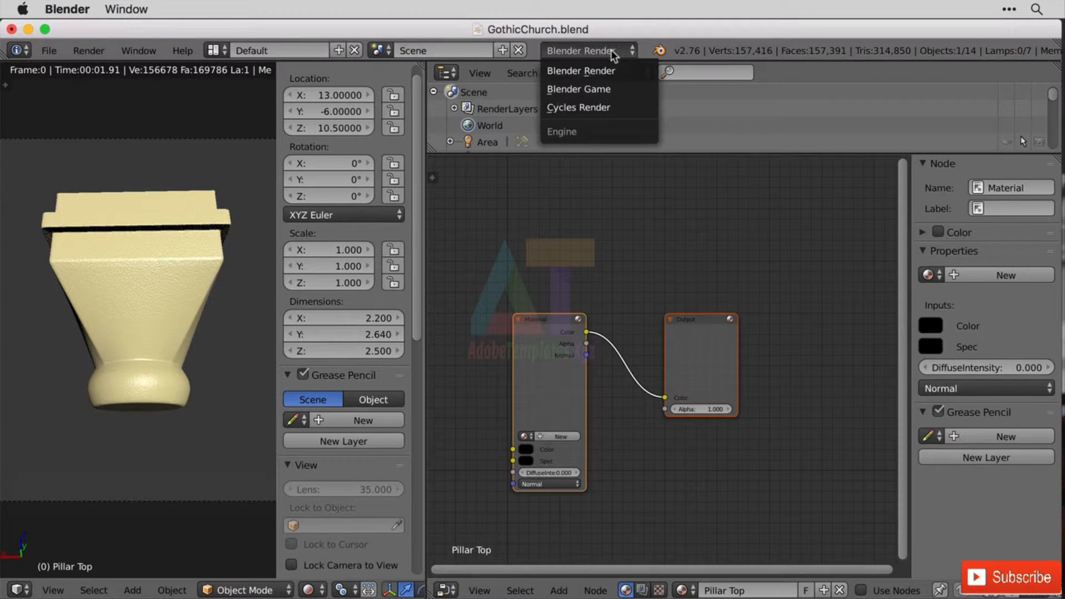
pyautogui.click(613, 107)
pyautogui.click(926, 588)
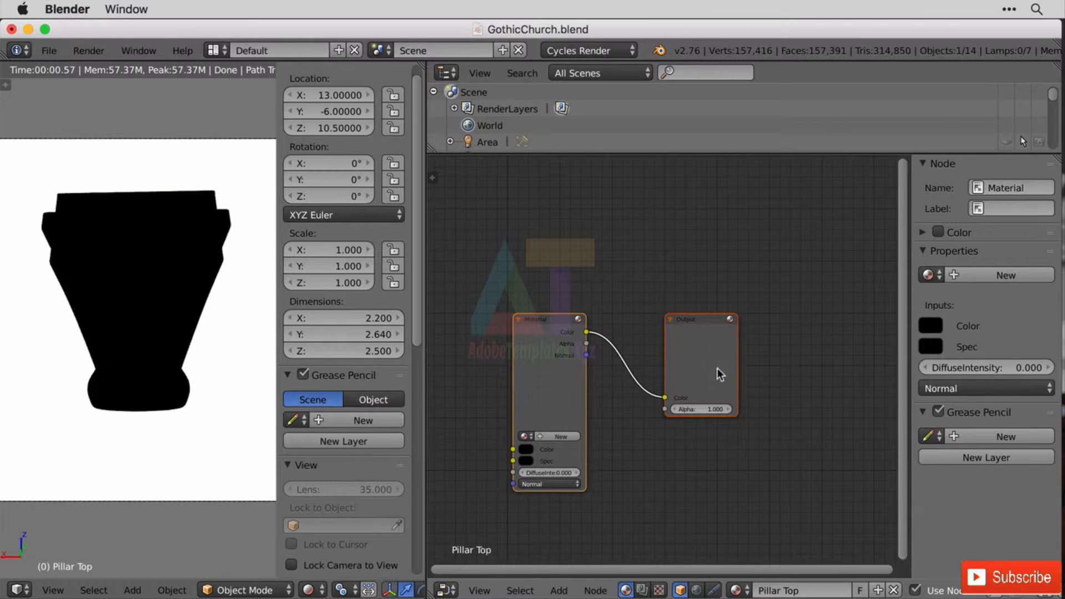
# Delete the existing Material and Output nodes and place a Diffuse BSDF node in the Pillar Top node tree
pyautogui.press('x')
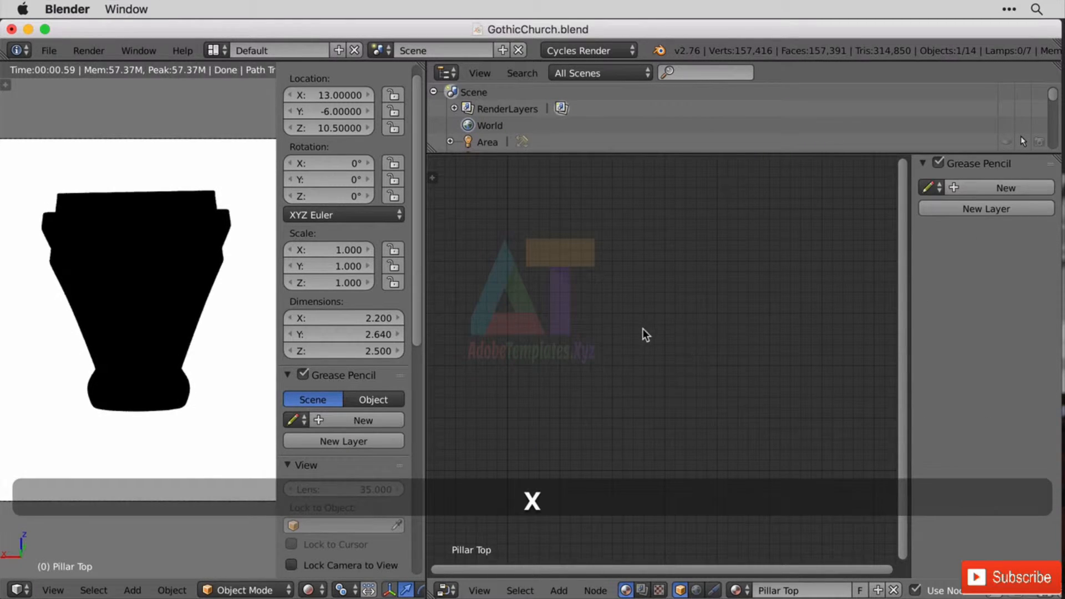
pyautogui.hotkey('shift', 'a')
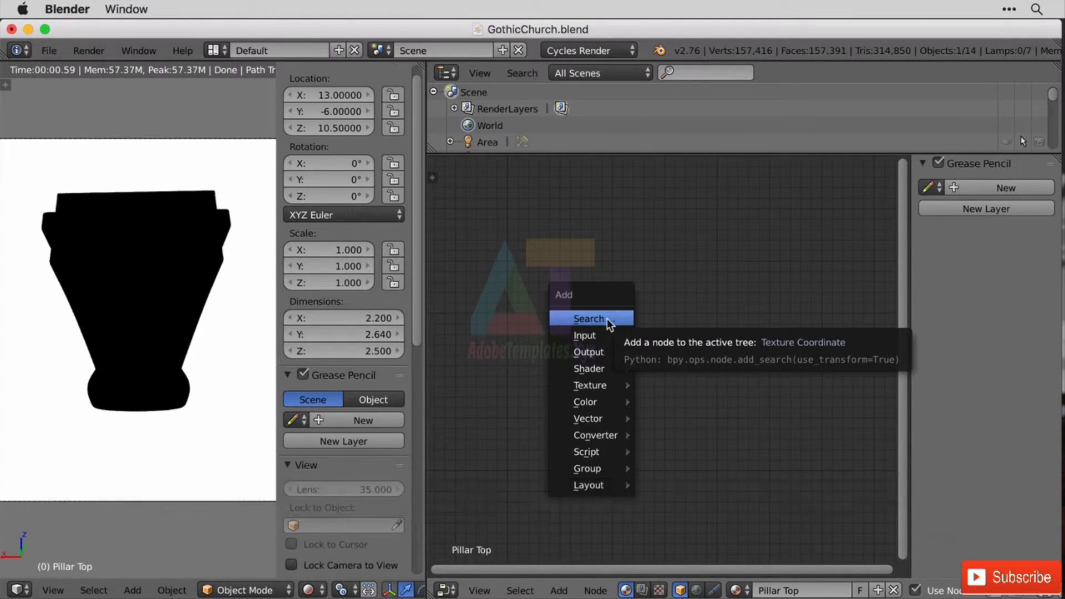
pyautogui.click(619, 320)
pyautogui.write('dif')
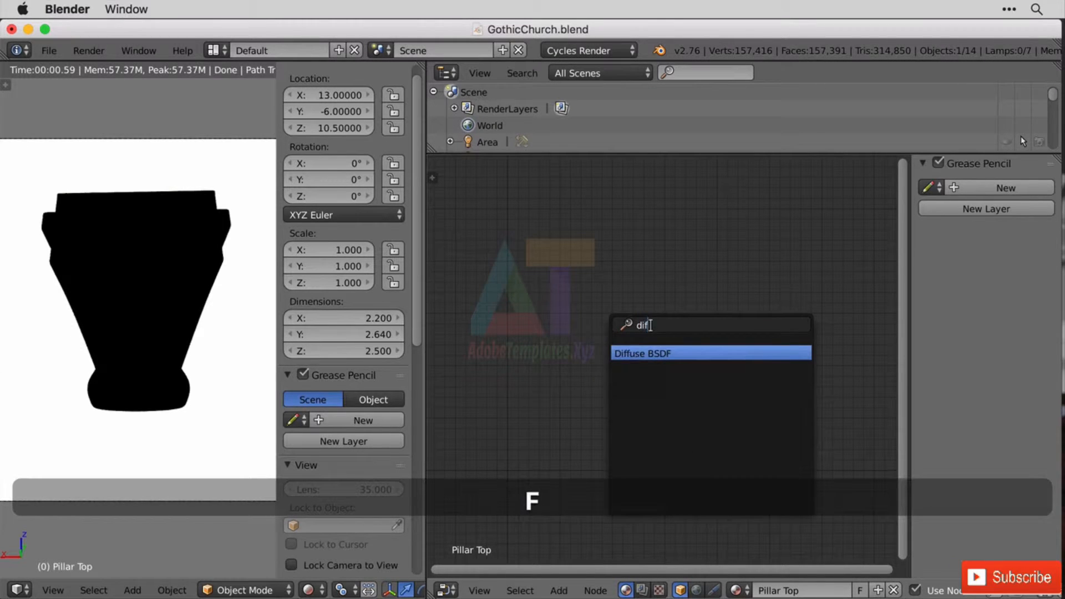
pyautogui.press('Return')
pyautogui.click(592, 326)
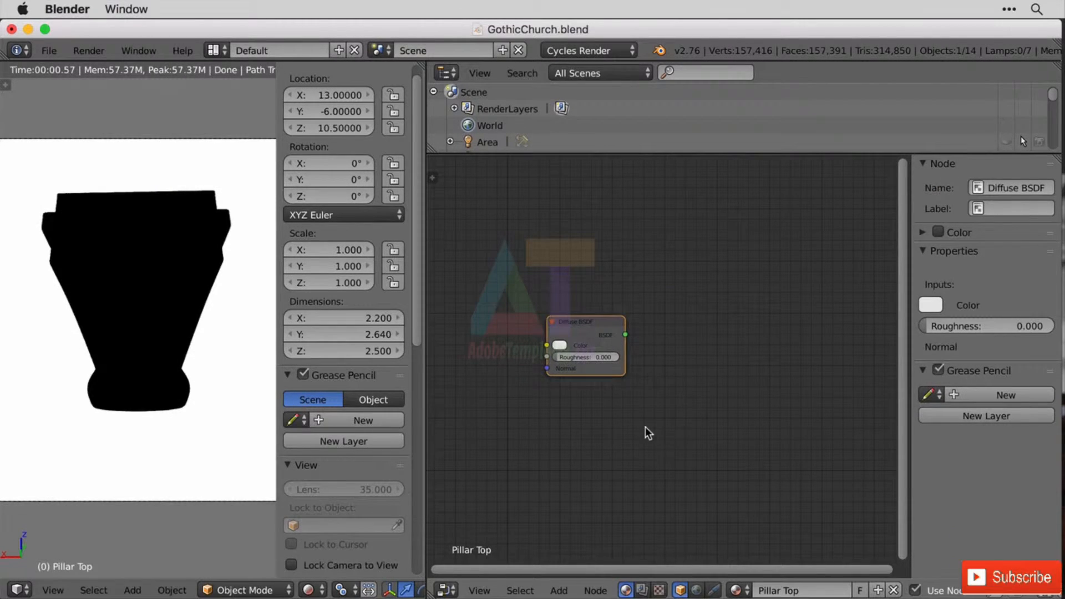
# Add a Material Output node beside the Diffuse BSDF and connect the BSDF output to its Surface input
pyautogui.hotkey('shift', 'a')
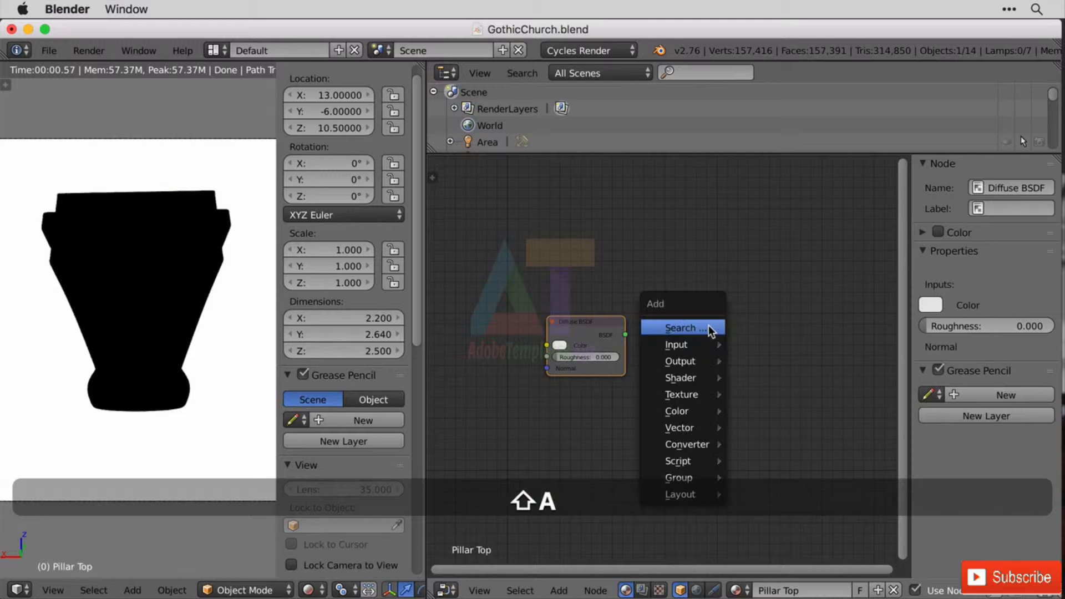
pyautogui.moveTo(709, 362)
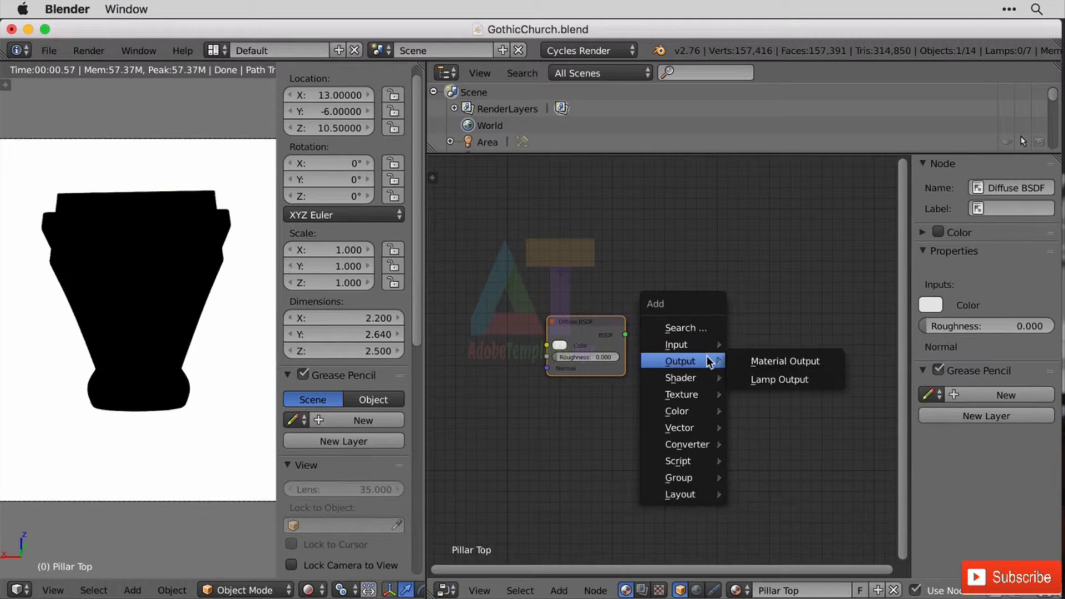
pyautogui.click(779, 361)
pyautogui.click(690, 317)
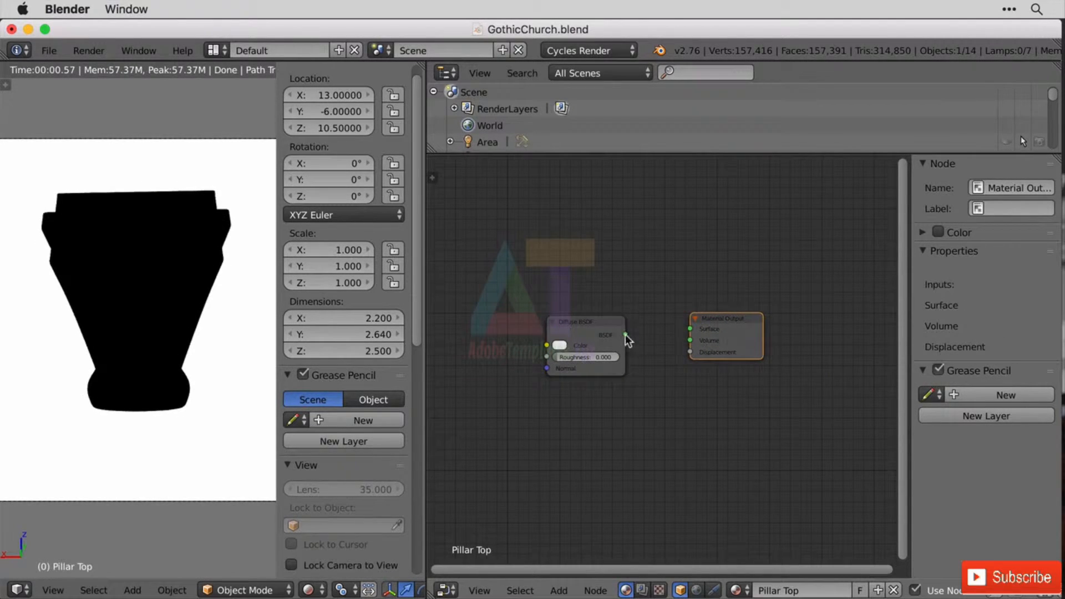
pyautogui.scroll(2, 753, 379)
pyautogui.scroll(2, 755, 379)
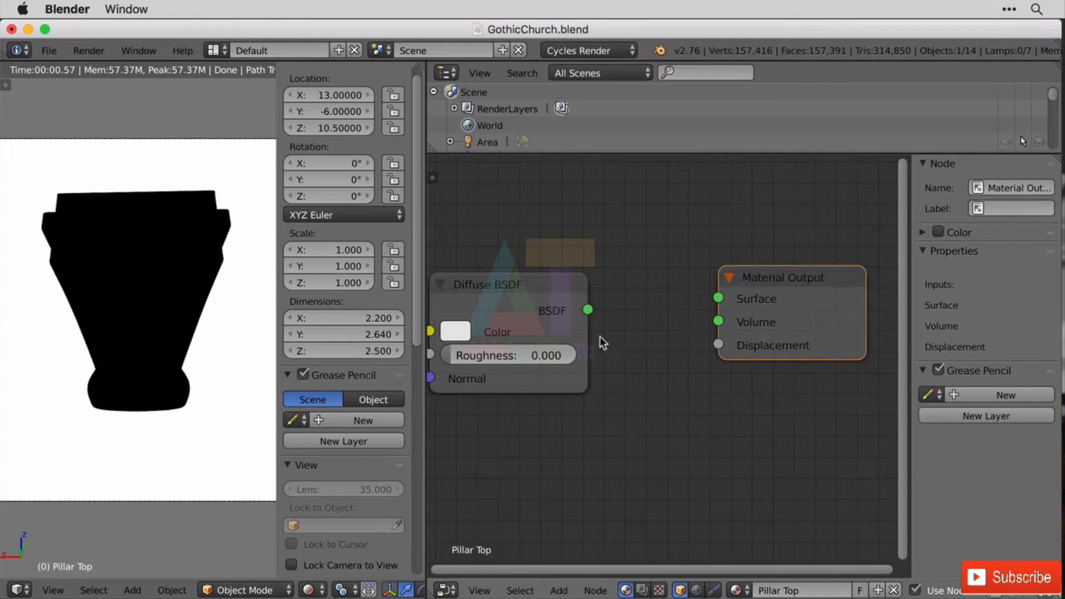
pyautogui.moveTo(588, 310); pyautogui.dragTo(718, 298)
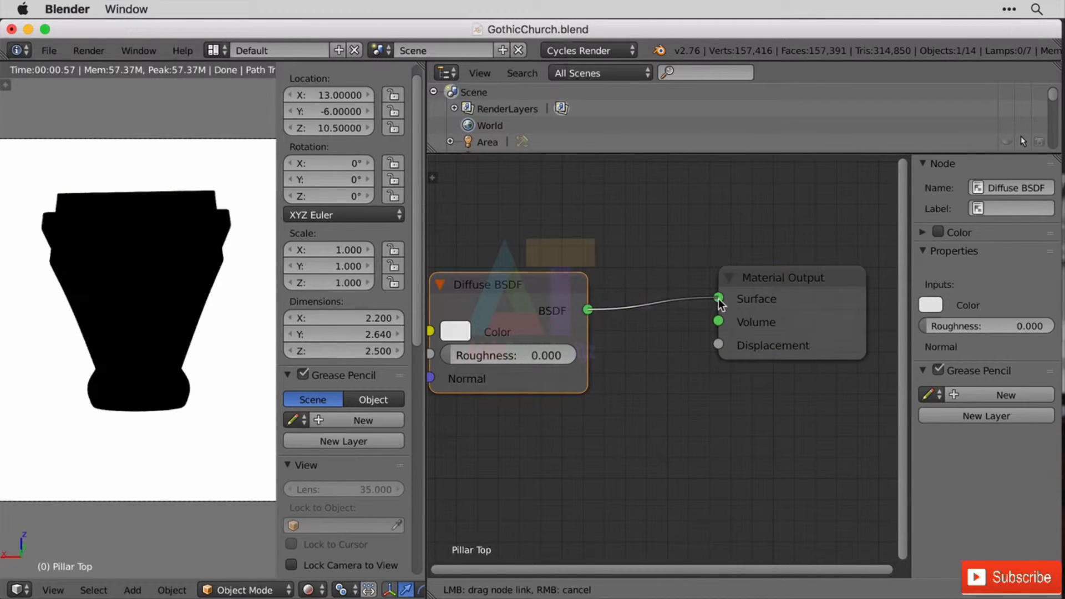
# Move the Diffuse BSDF node closer to the Material Output and make its color red by setting G and B to 0
pyautogui.moveTo(519, 280); pyautogui.dragTo(556, 273)
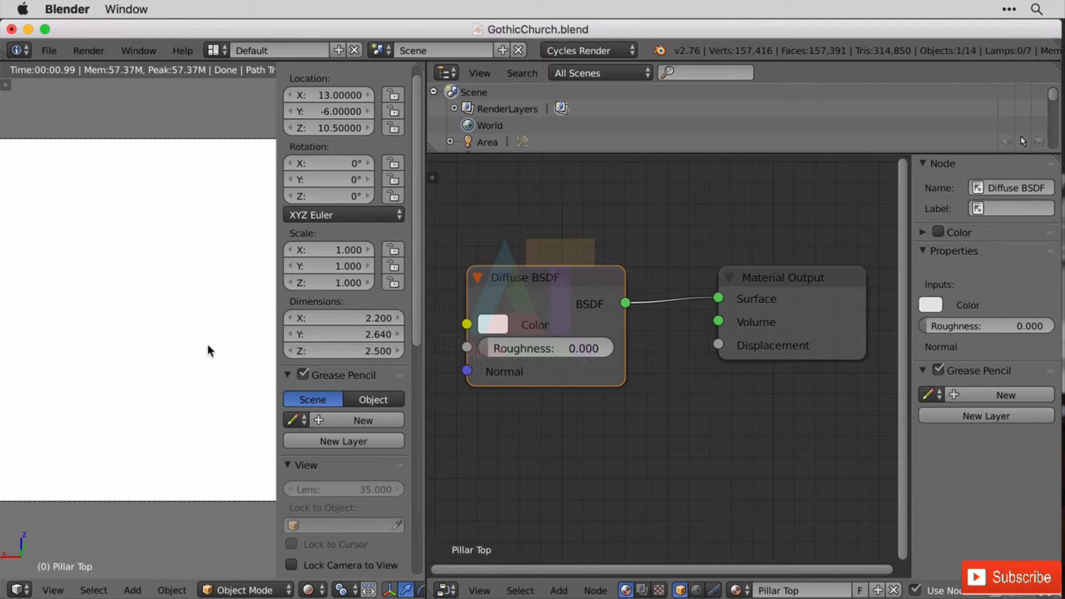
pyautogui.click(492, 325)
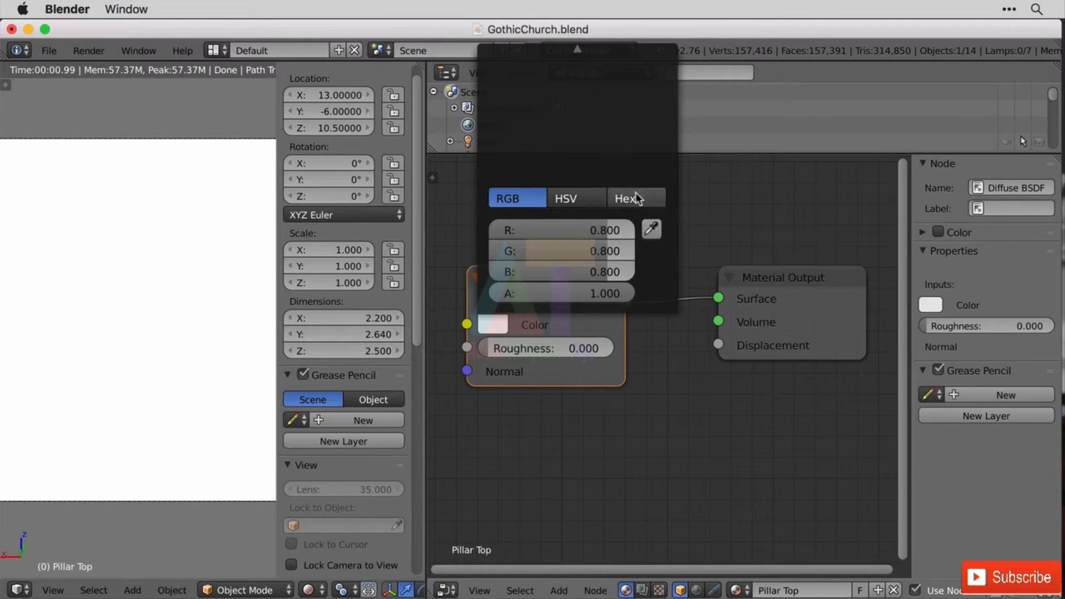
pyautogui.moveTo(602, 250); pyautogui.dragTo(483, 249)
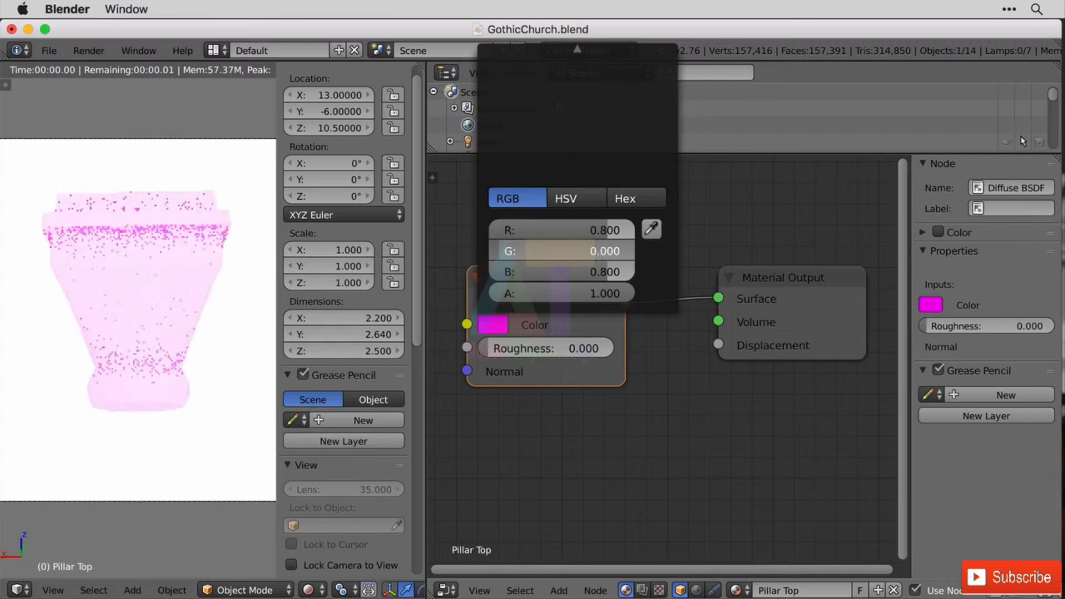
pyautogui.click(494, 323)
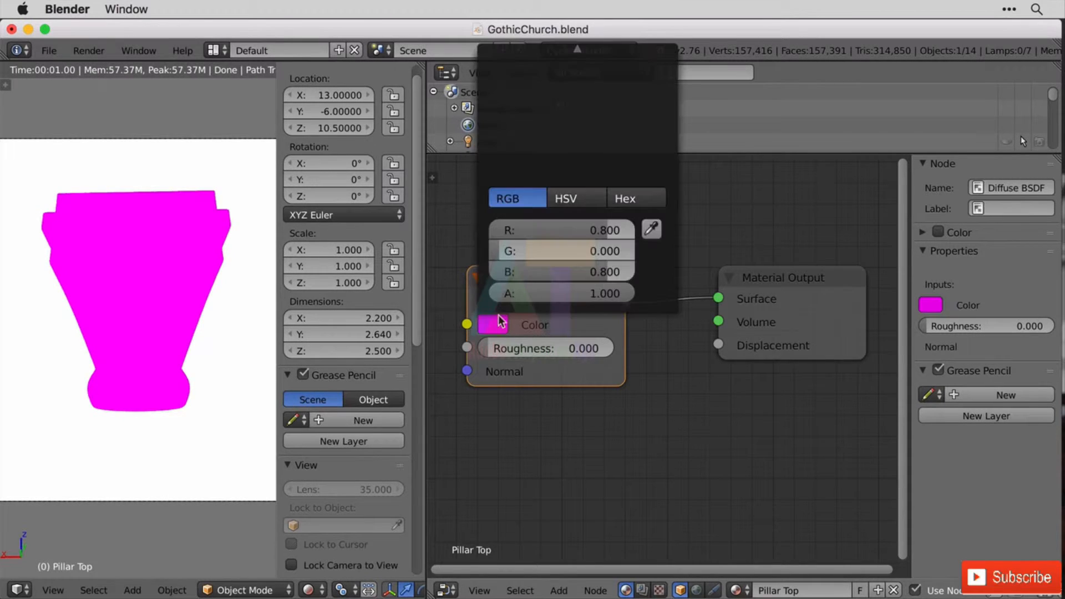
pyautogui.moveTo(613, 271); pyautogui.dragTo(491, 271)
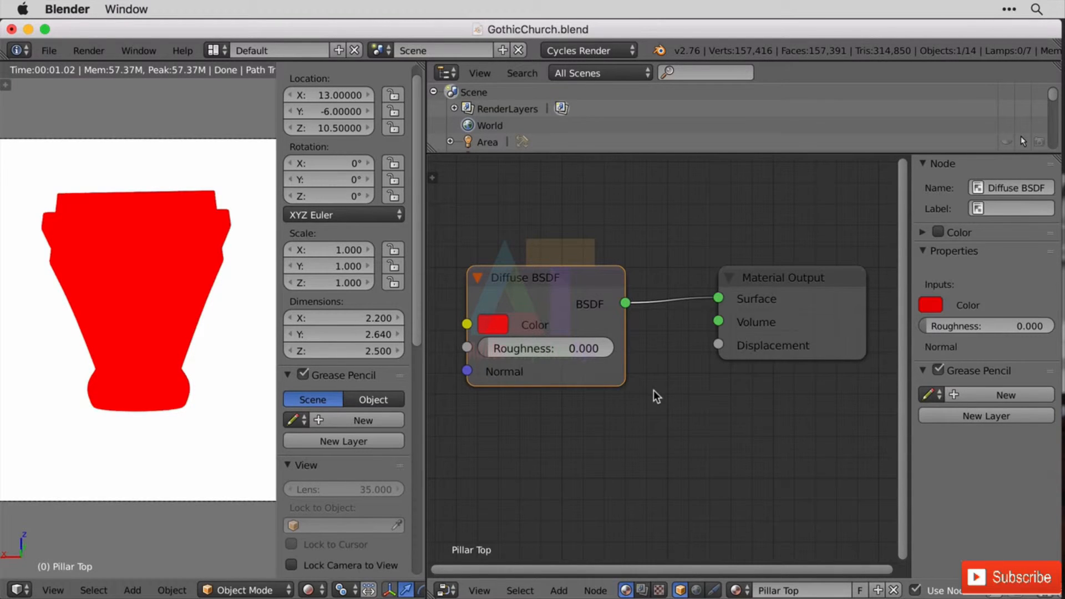
# Rearrange the Material Output and Diffuse BSDF nodes to free up space ahead of the shader's inputs
pyautogui.moveTo(781, 289); pyautogui.dragTo(807, 280)
pyautogui.moveTo(584, 286); pyautogui.dragTo(626, 278)
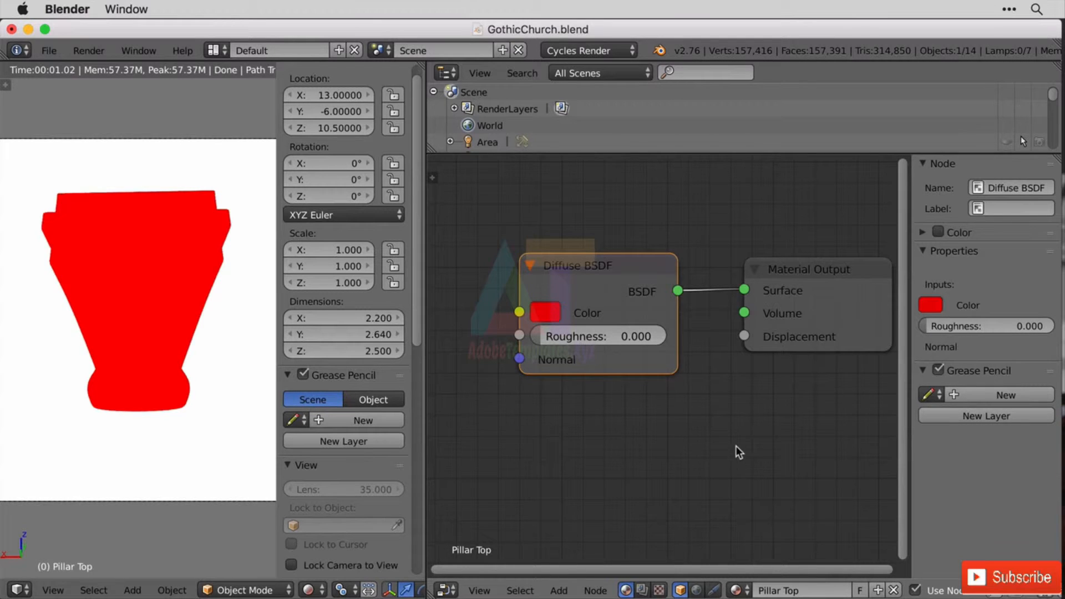
pyautogui.scroll(-3, 731, 454)
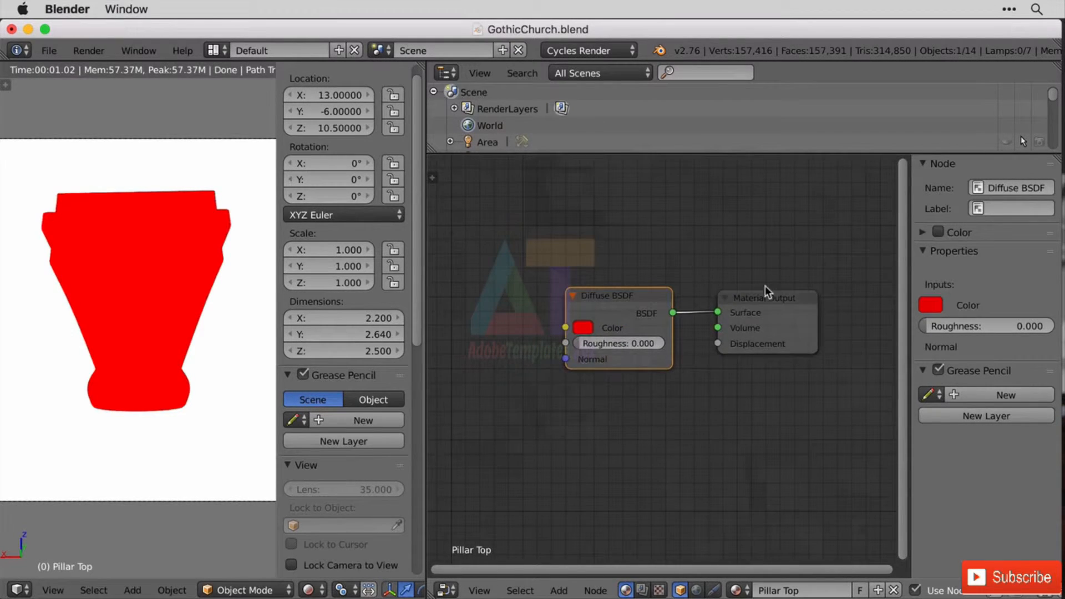
pyautogui.moveTo(764, 288); pyautogui.dragTo(811, 226)
pyautogui.moveTo(638, 304); pyautogui.dragTo(715, 327)
# Add an Image Texture node and place it on the input side of the Diffuse BSDF node
pyautogui.hotkey('shift', 'a')
pyautogui.moveTo(448, 378)
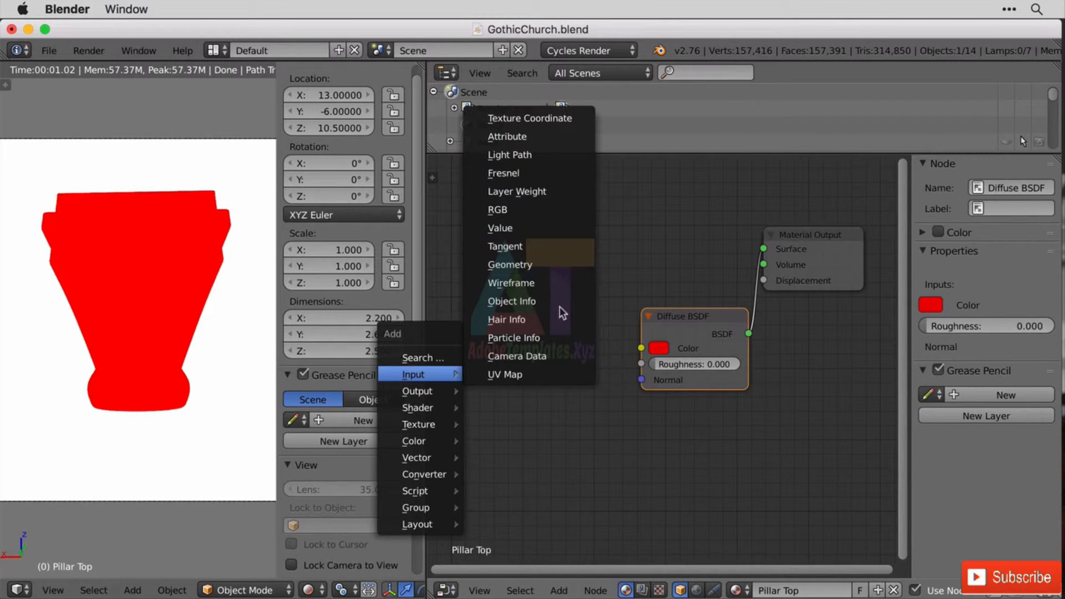
pyautogui.moveTo(444, 425)
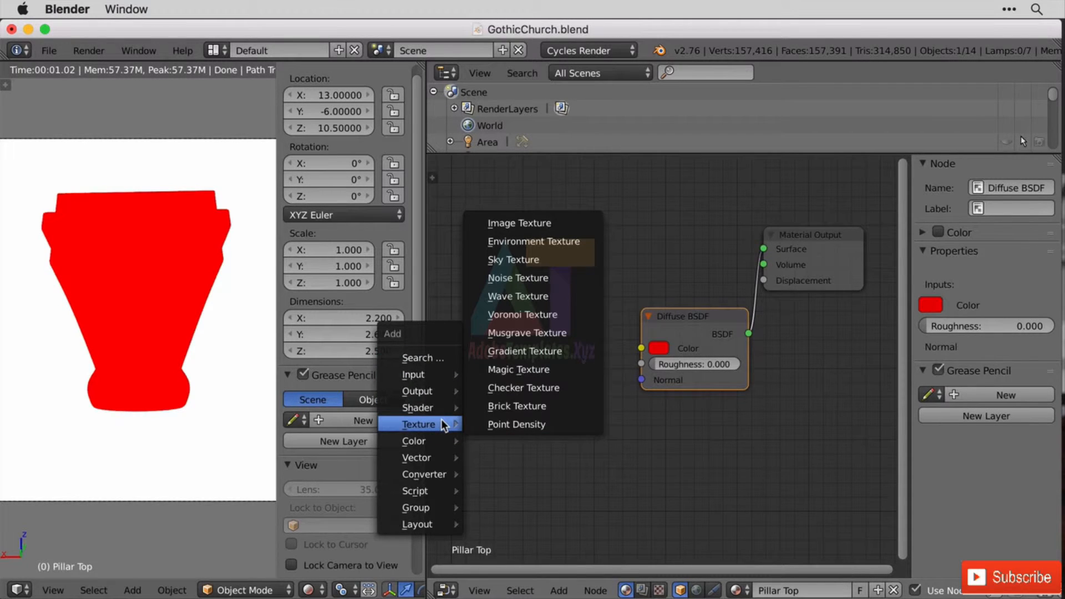
pyautogui.click(548, 224)
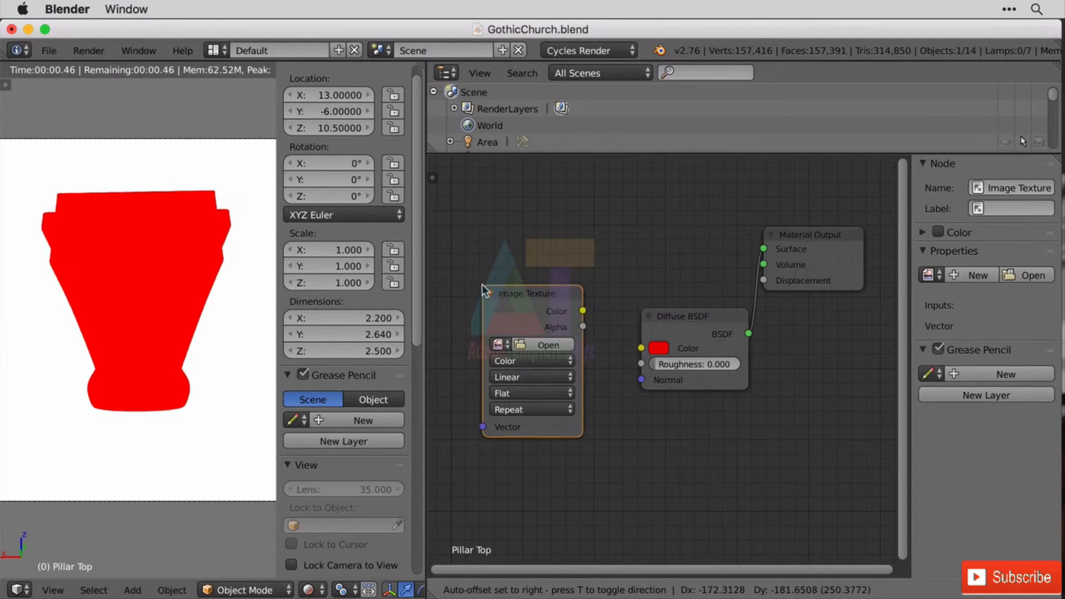
pyautogui.click(484, 290)
# Connect the Image Texture's Color output to the Diffuse BSDF's Color input and assign the Pillar Section image
pyautogui.moveTo(582, 310); pyautogui.dragTo(641, 348)
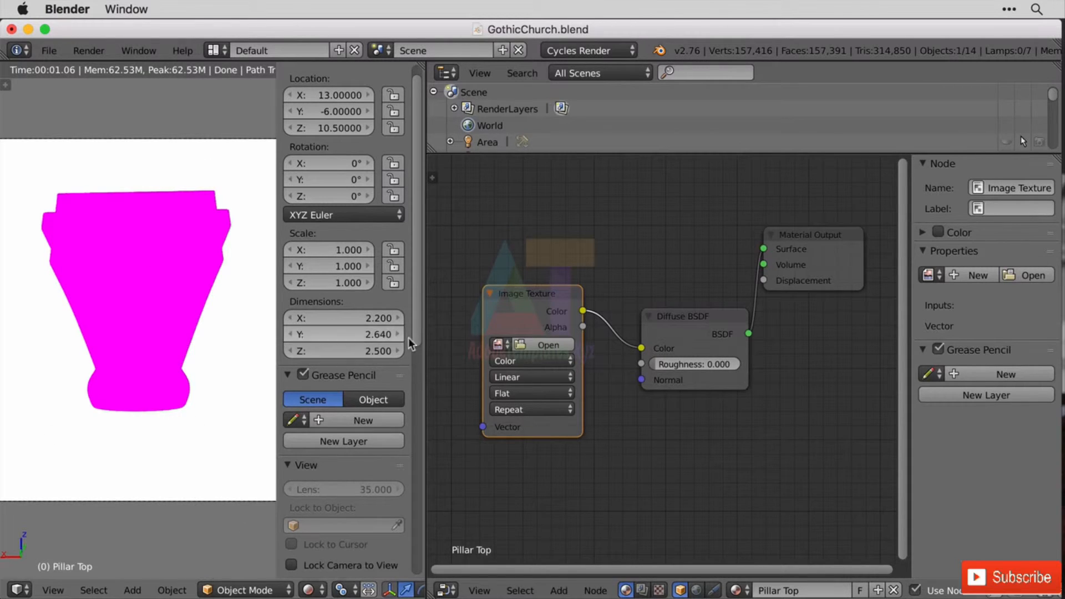
pyautogui.click(498, 344)
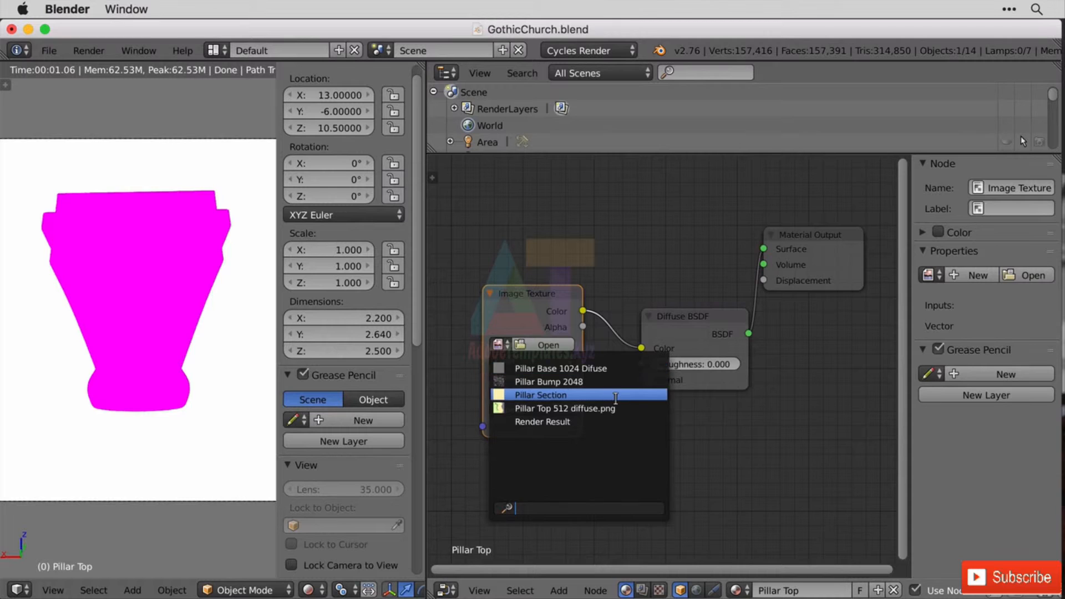
pyautogui.click(541, 395)
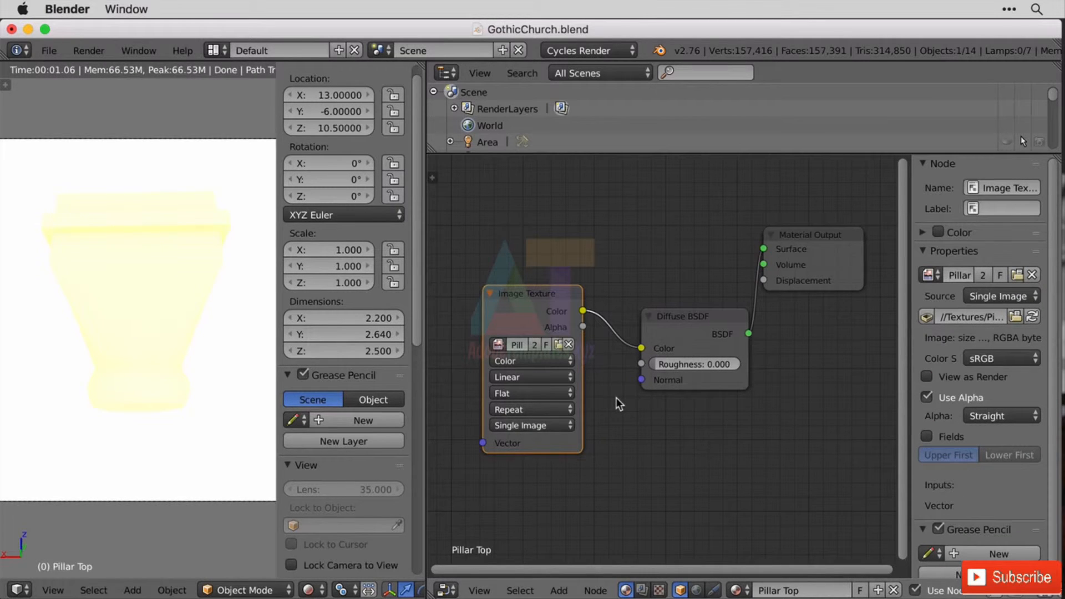
# Change the Outliner area to an enlarged Properties editor and set the World background strength to 0.8
pyautogui.click(445, 73)
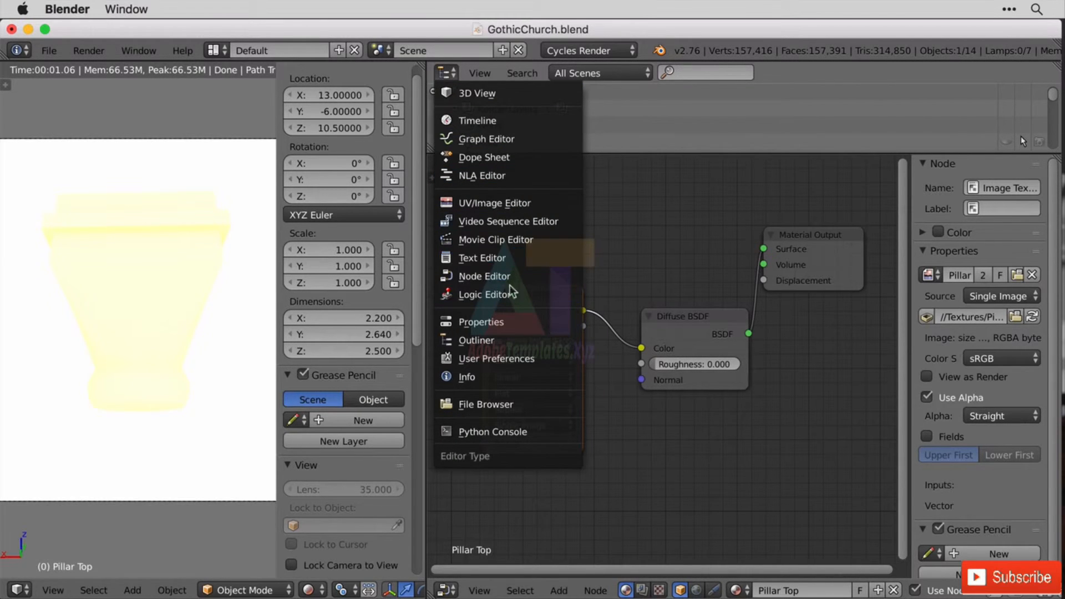
pyautogui.click(480, 322)
pyautogui.click(522, 72)
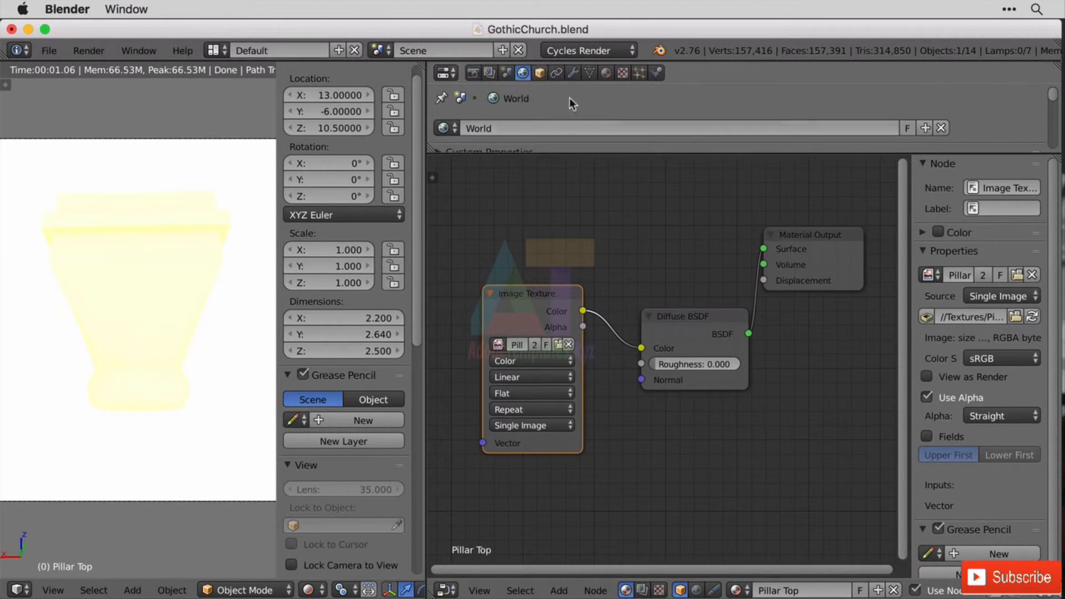
pyautogui.moveTo(698, 152); pyautogui.dragTo(777, 327)
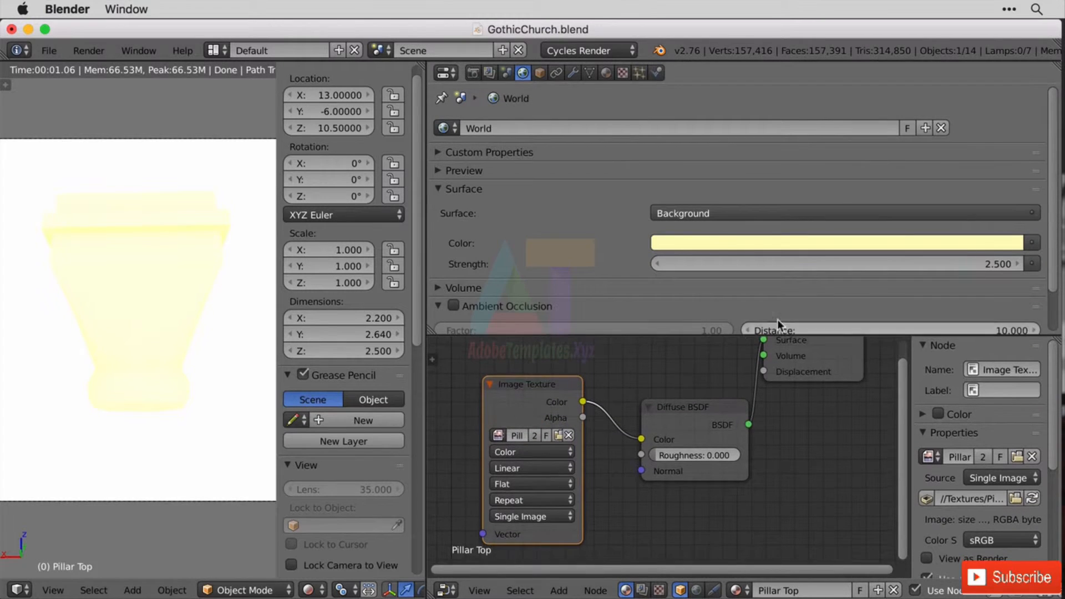
pyautogui.click(990, 264)
pyautogui.write('.8')
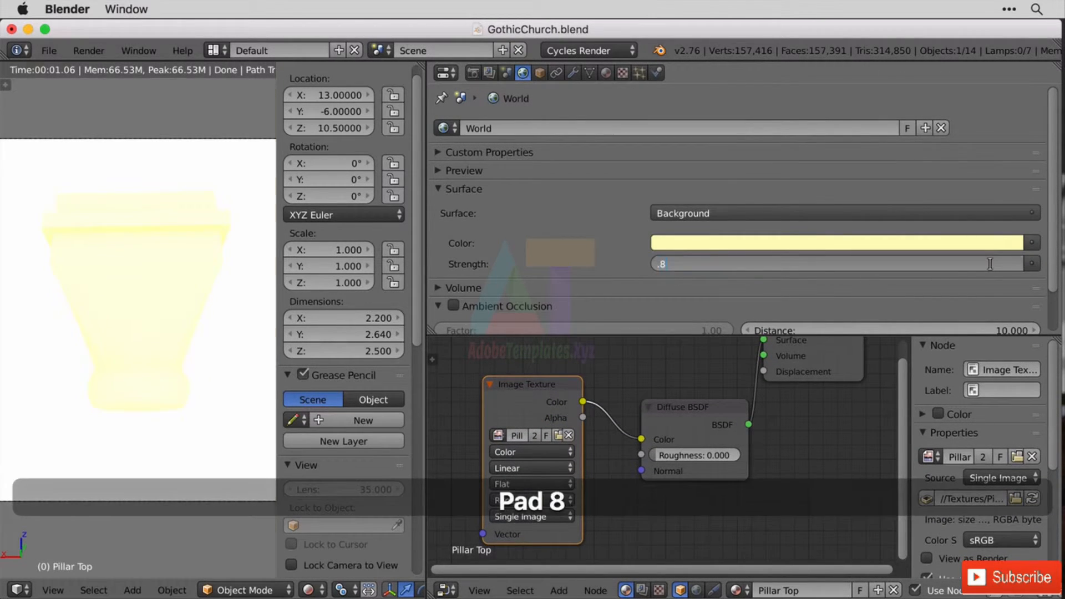
pyautogui.press('Return')
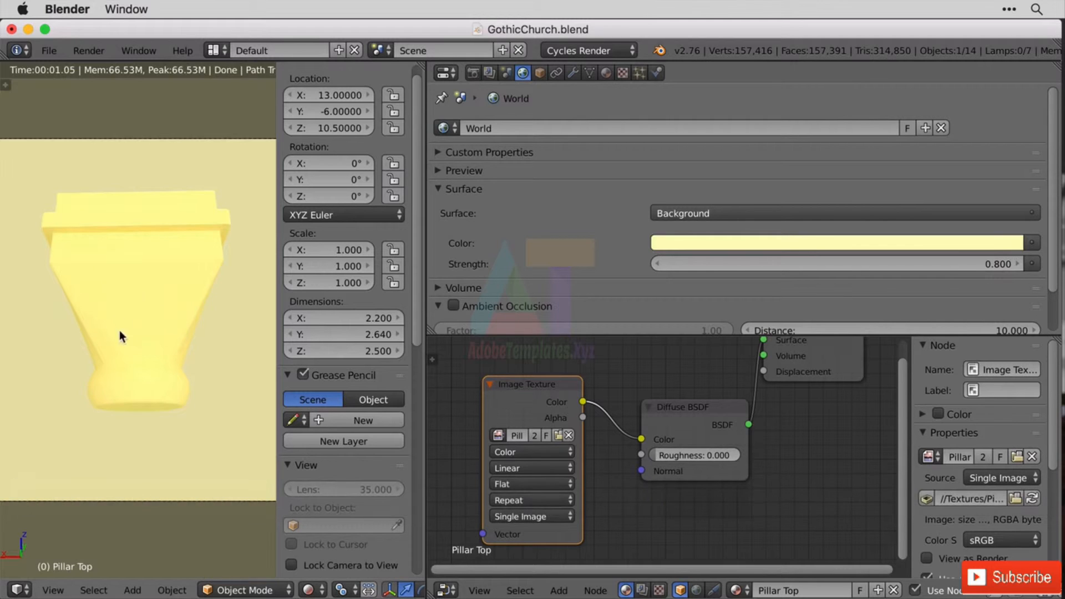
# Change the World background color to near white, about R 0.946, G 1.000, B 0.970
pyautogui.moveTo(118, 331); pyautogui.dragTo(160, 322, button='middle')
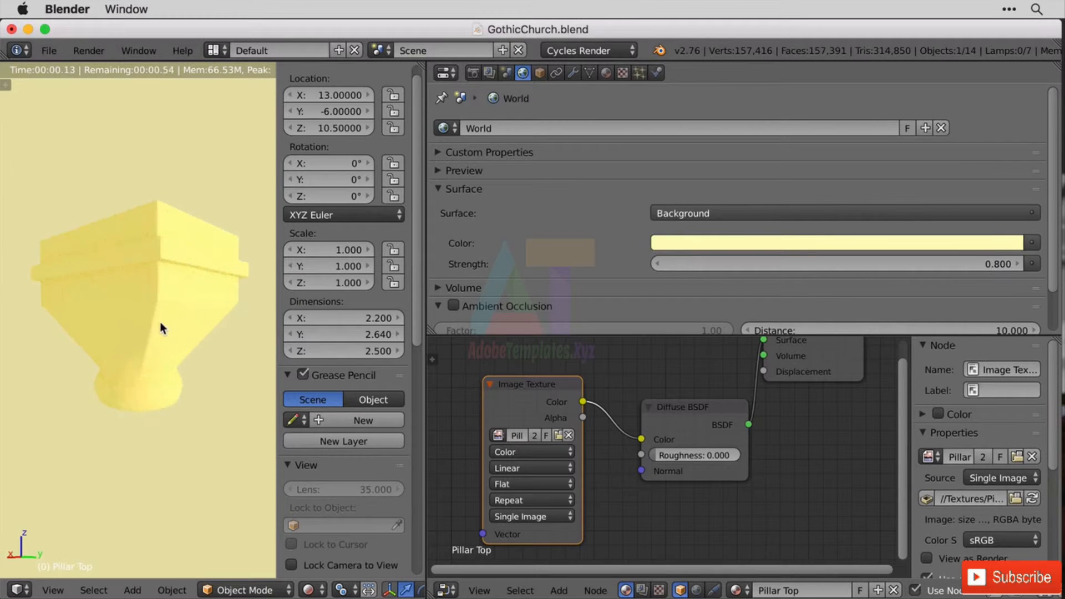
pyautogui.click(853, 242)
pyautogui.click(937, 321)
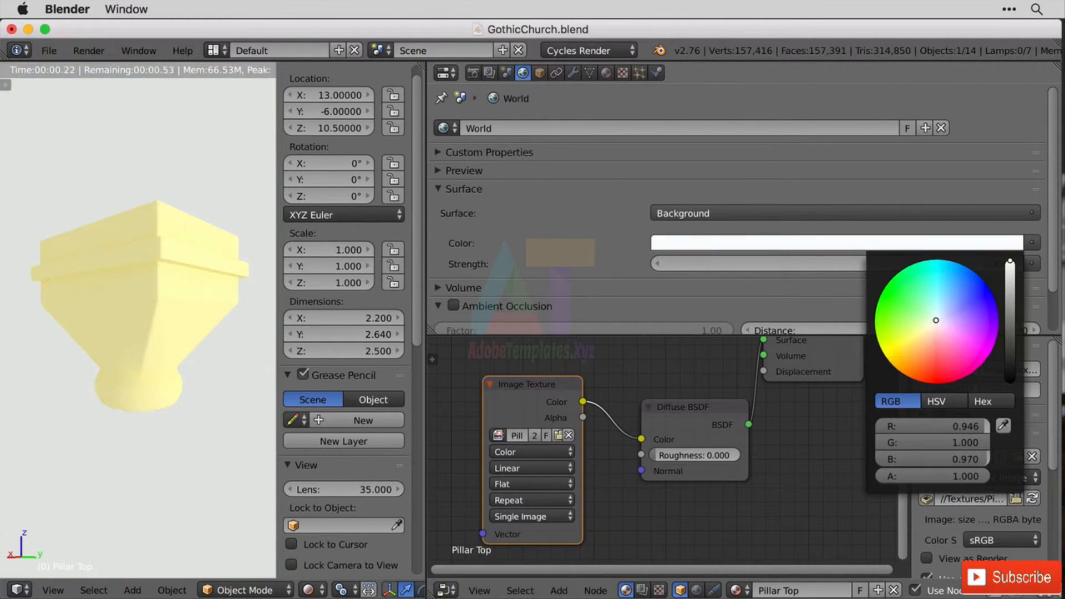
pyautogui.moveTo(156, 278); pyautogui.dragTo(72, 299, button='middle')
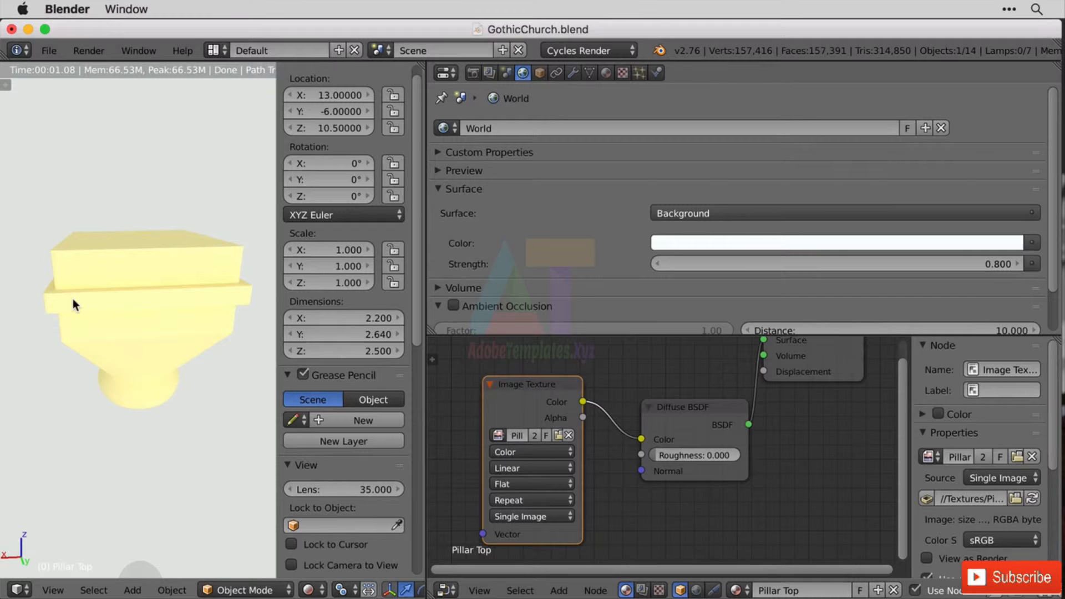
# Try the Pillar Bump 2048 image in the Image Texture node, inspect it on the pillar top, and restore Pillar Section
pyautogui.click(497, 435)
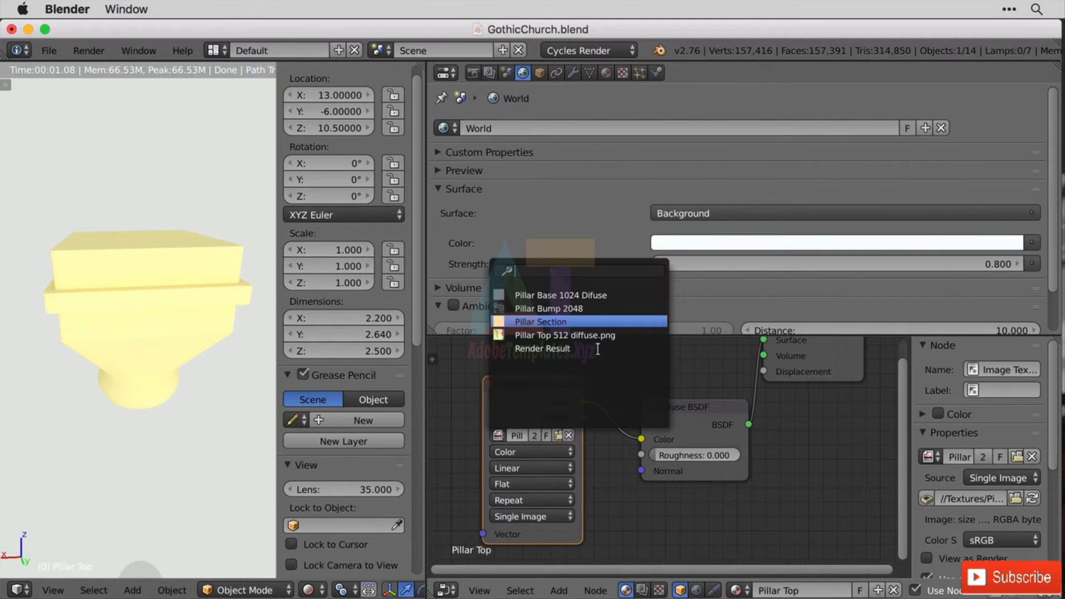
pyautogui.click(549, 308)
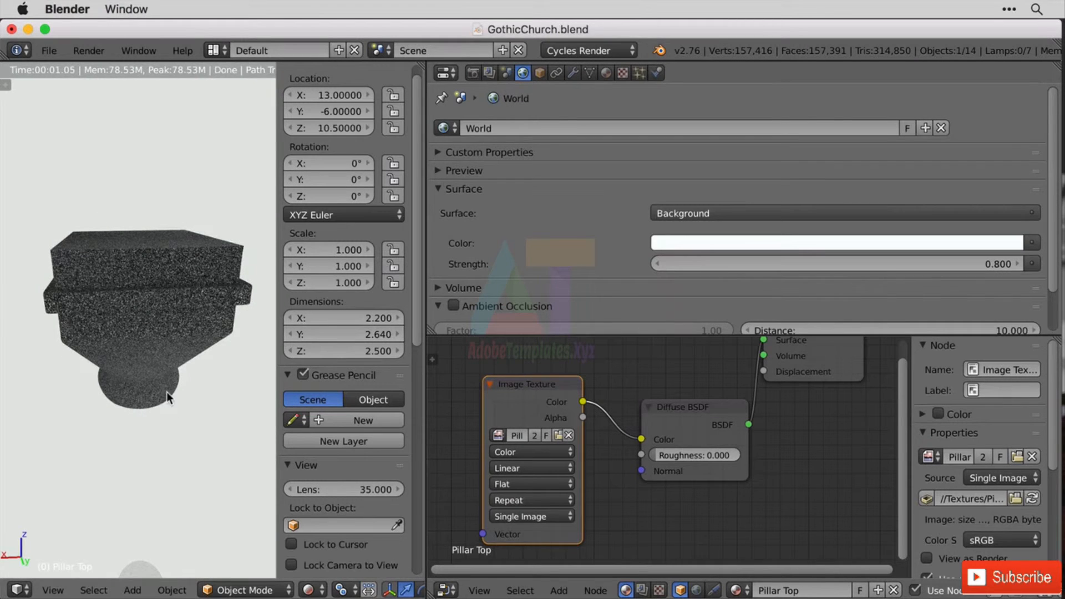
pyautogui.moveTo(166, 392); pyautogui.dragTo(147, 256, button='middle')
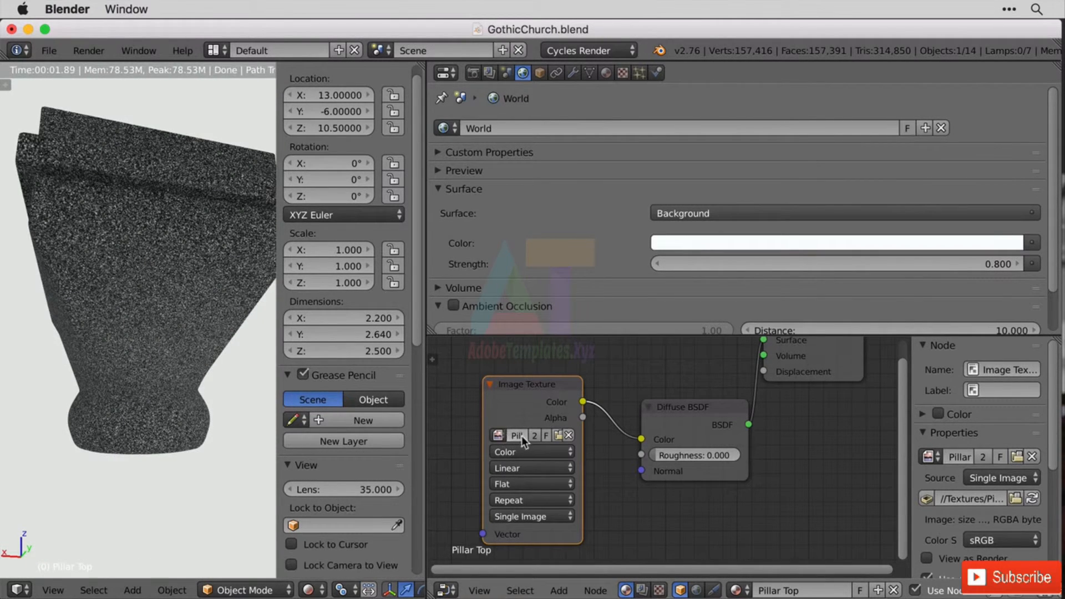
pyautogui.click(500, 435)
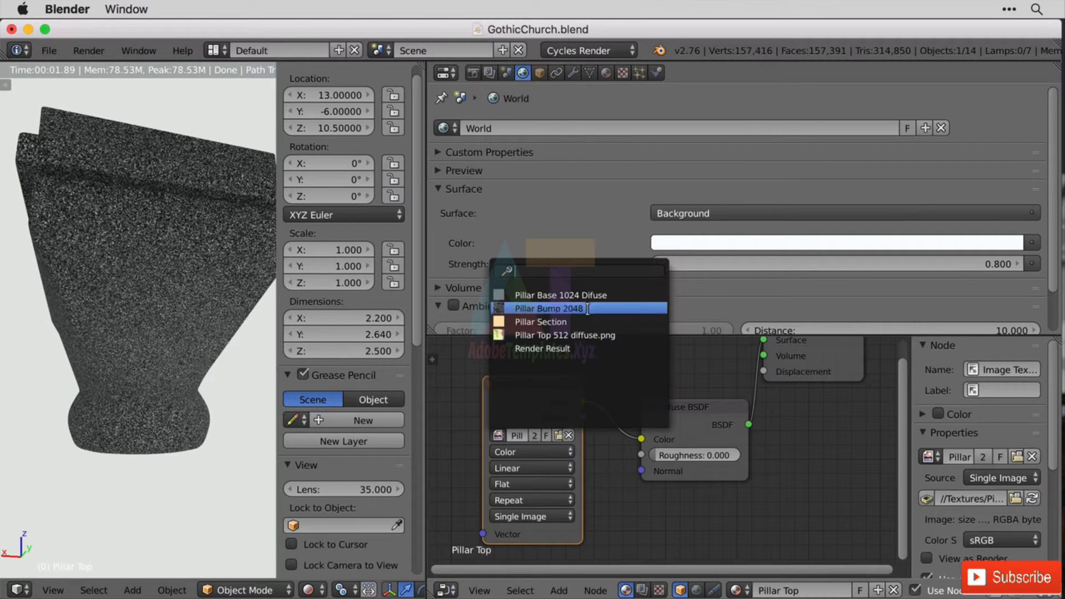
pyautogui.click(585, 321)
# Try Pillar Top 512 diffuse.png in the Image Texture node, inspect it on the pillar top, and restore Pillar Section
pyautogui.click(498, 435)
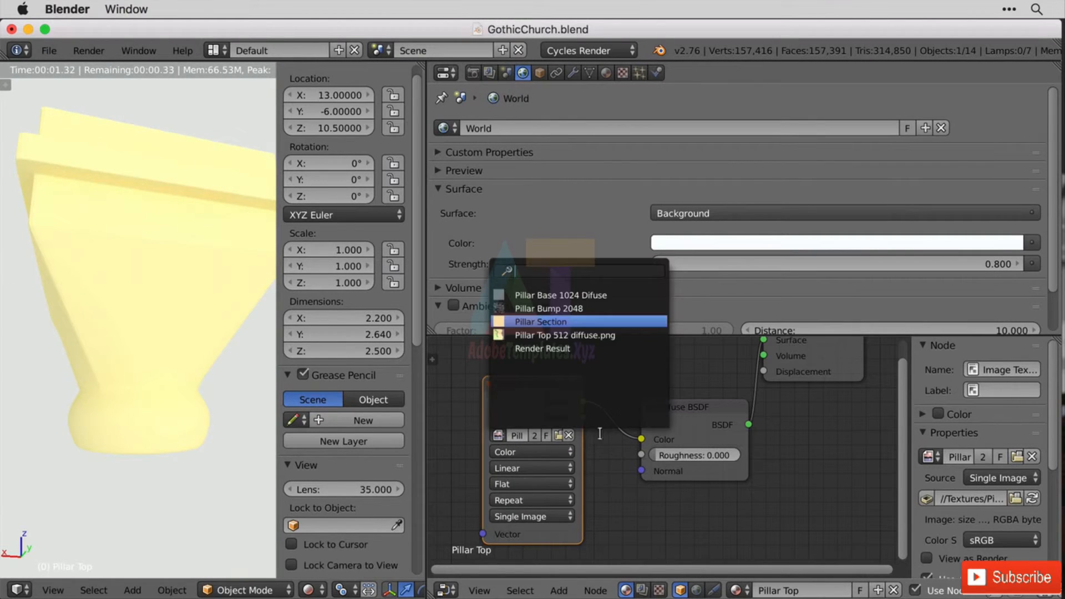
pyautogui.click(581, 336)
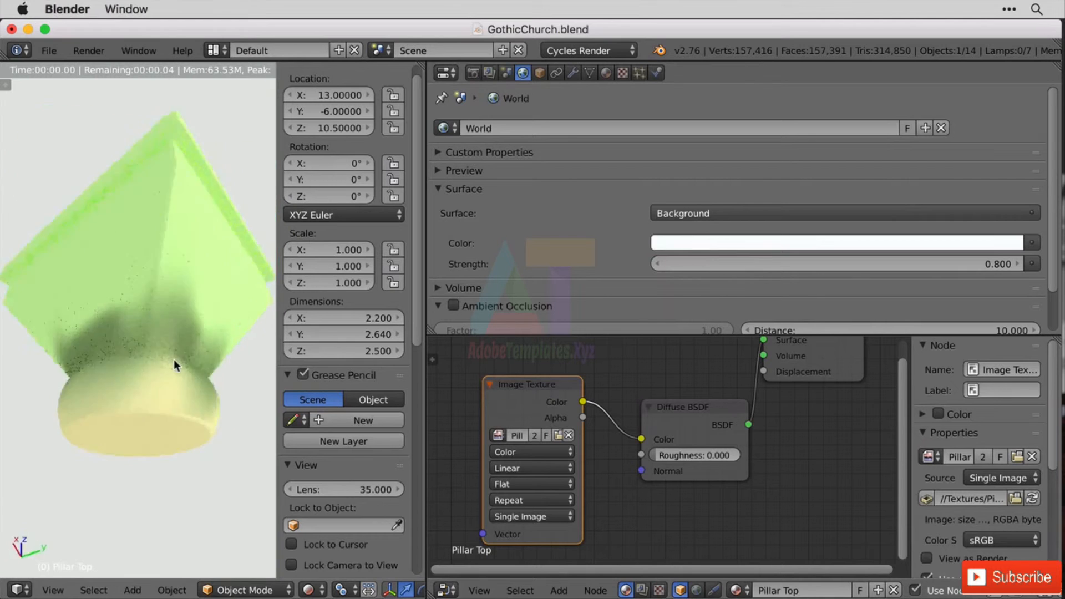
pyautogui.moveTo(240, 430); pyautogui.dragTo(131, 442, button='middle')
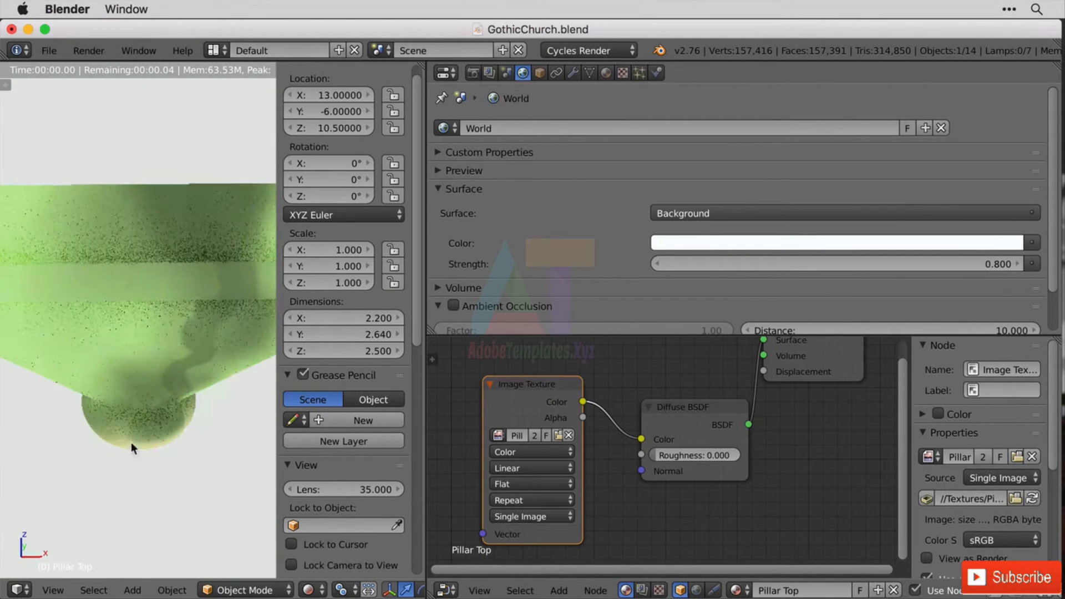
pyautogui.click(498, 436)
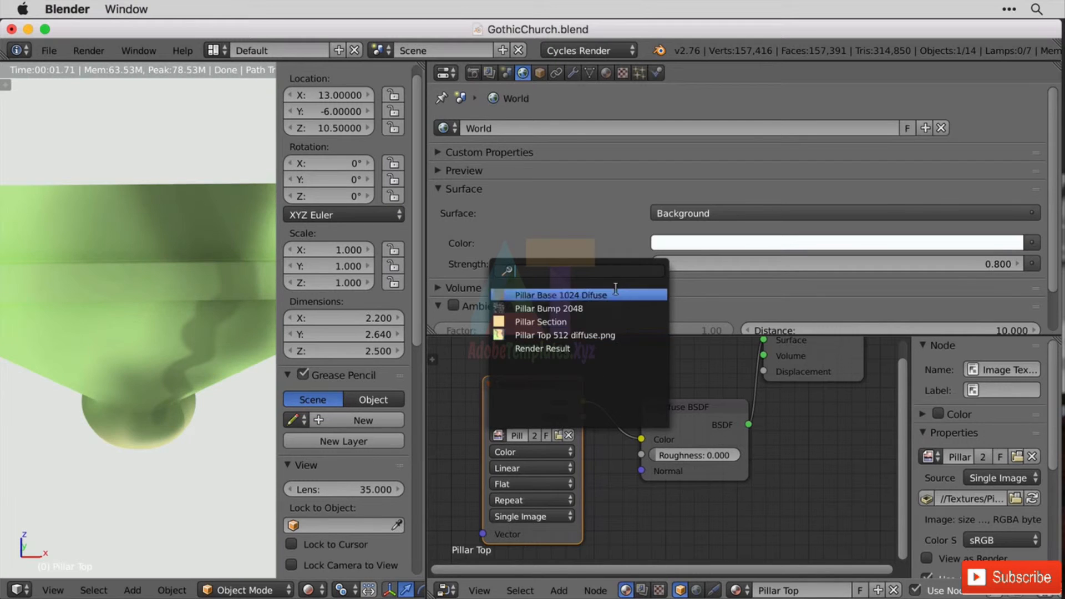
pyautogui.click(601, 320)
# Show the Pillar Top material properties and render the scene image with Cycles
pyautogui.moveTo(67, 383); pyautogui.dragTo(194, 444, button='middle')
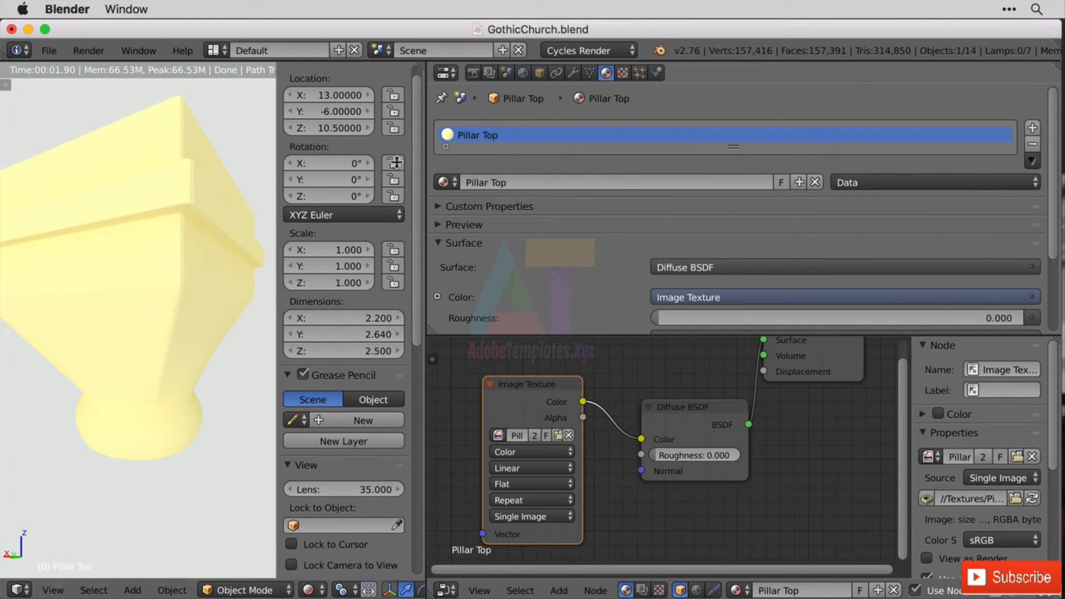
pyautogui.click(84, 49)
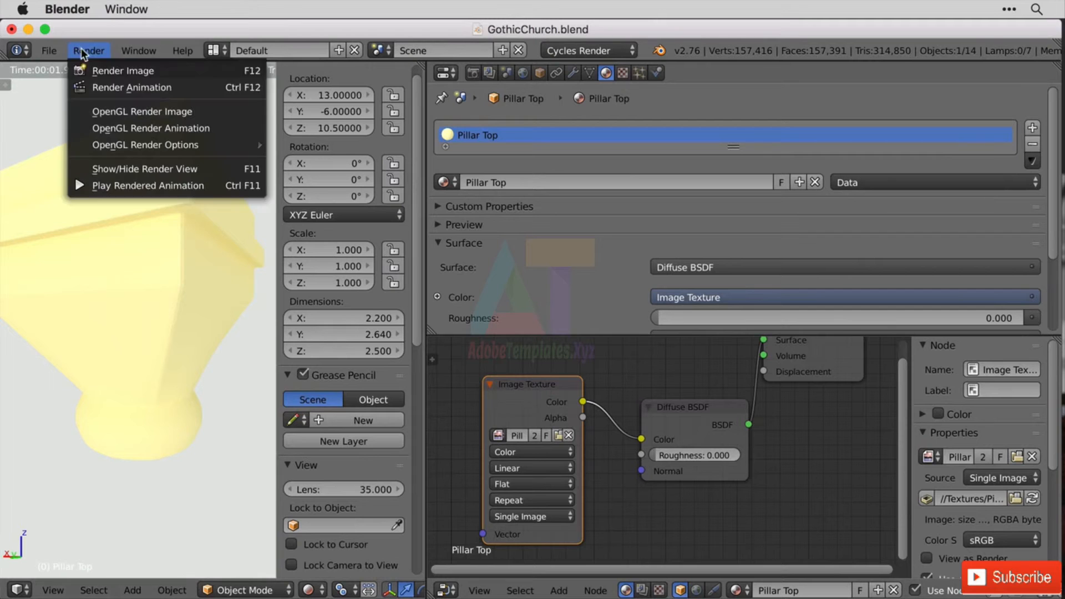
pyautogui.click(152, 71)
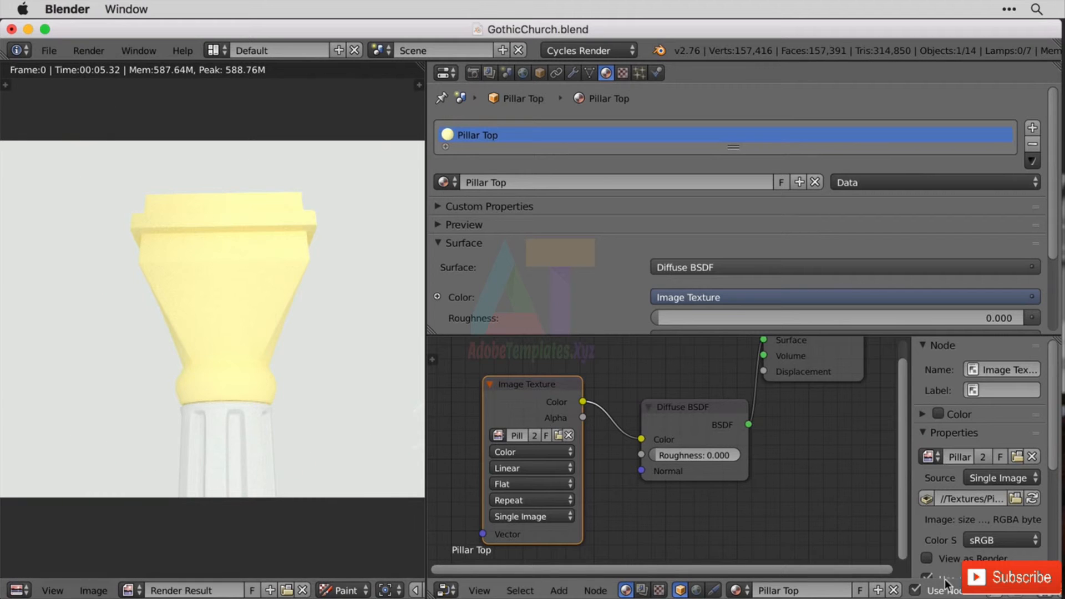
# Turn off Use Nodes for the Pillar Top material and switch the render engine to Blender Render
pyautogui.click(925, 592)
pyautogui.click(588, 51)
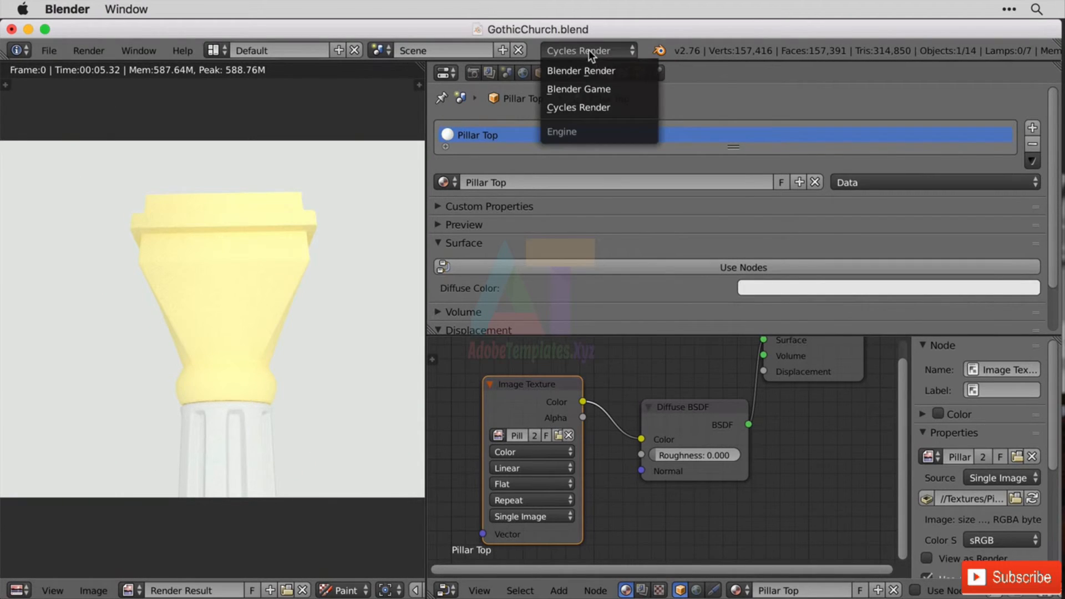
pyautogui.click(618, 69)
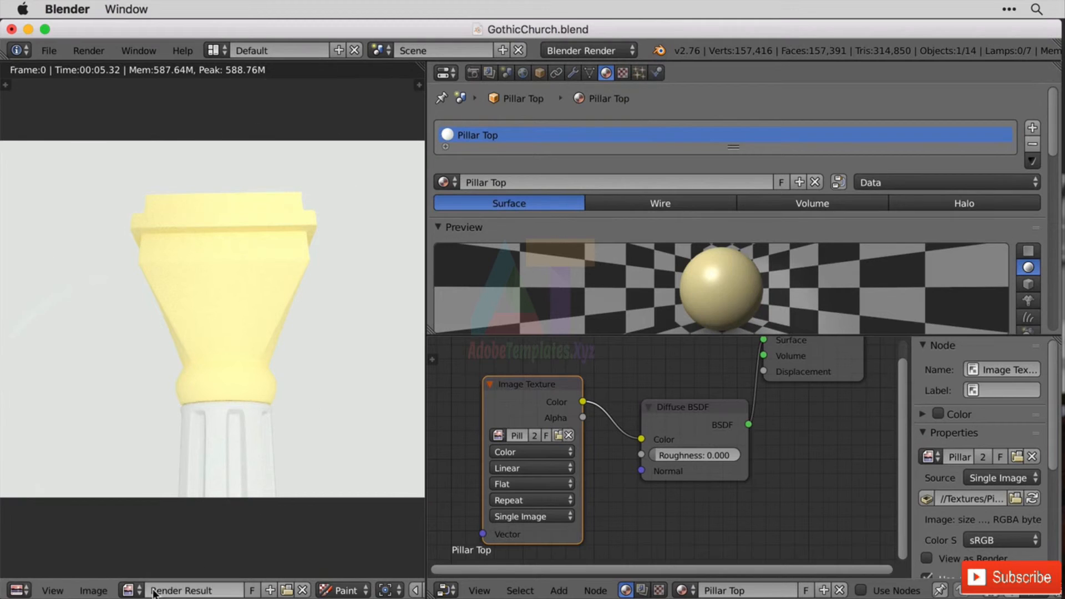
# Set the image editor to View mode, widen its area, and display render Slot 1
pyautogui.click(345, 590)
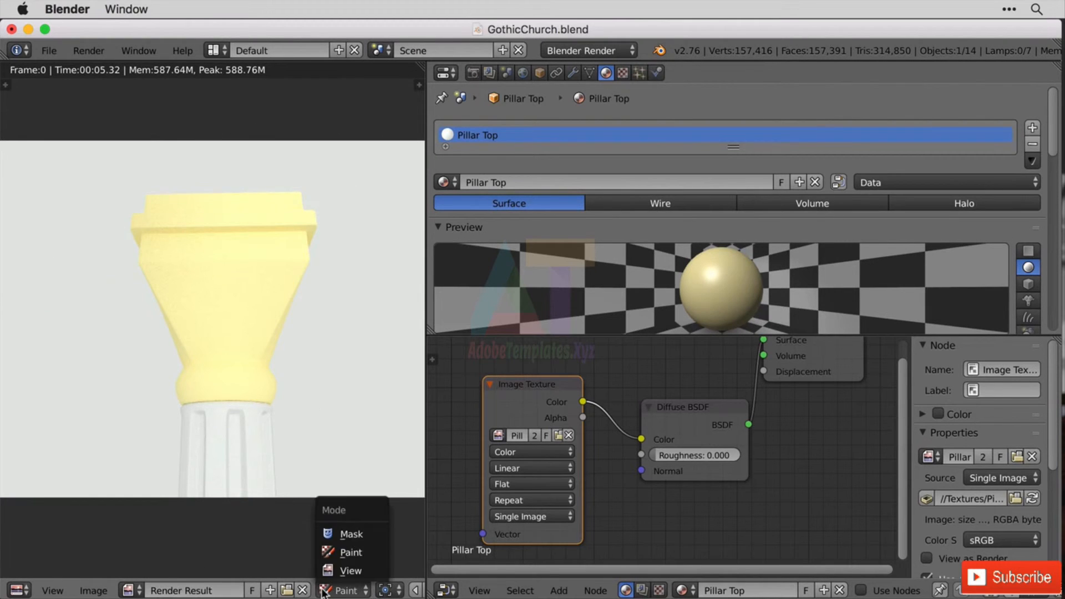
pyautogui.click(351, 571)
pyautogui.moveTo(426, 537); pyautogui.dragTo(630, 538)
pyautogui.click(456, 591)
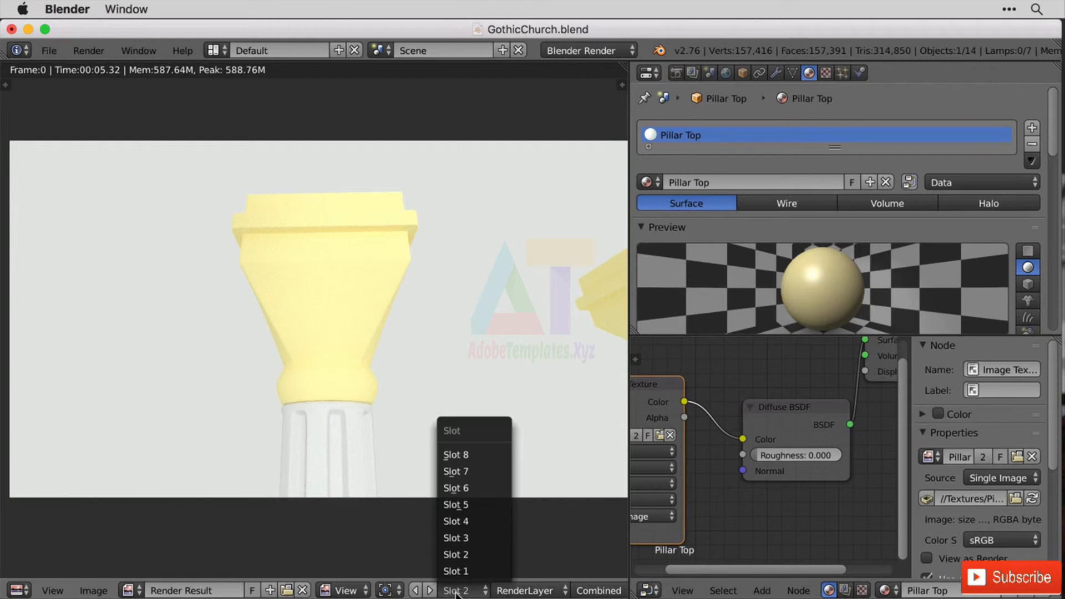
pyautogui.click(487, 569)
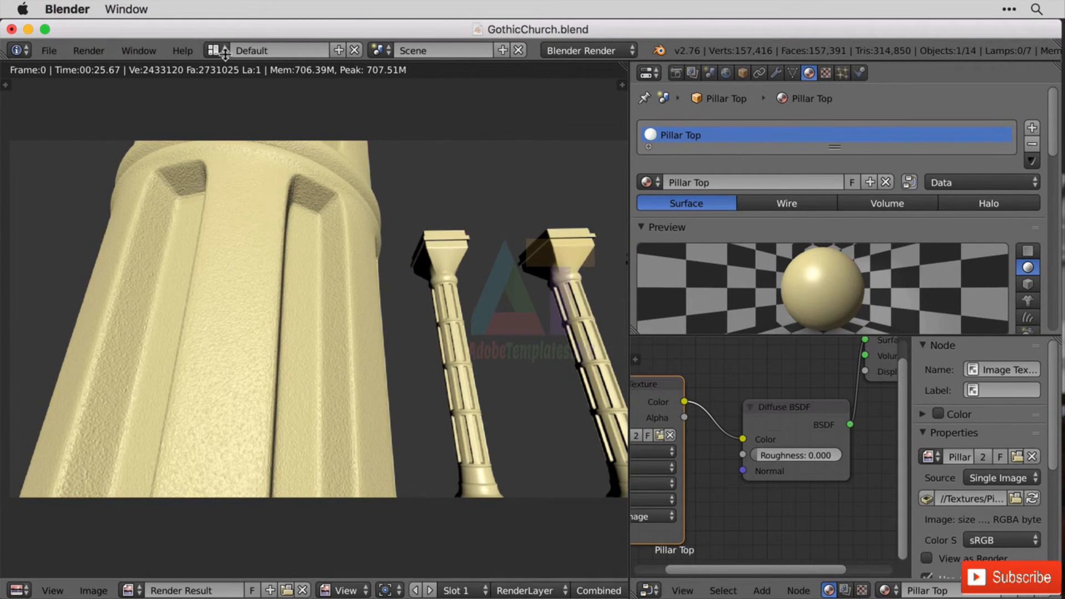
# Render the scene image with Blender Render into Slot 1
pyautogui.click(105, 51)
pyautogui.click(104, 49)
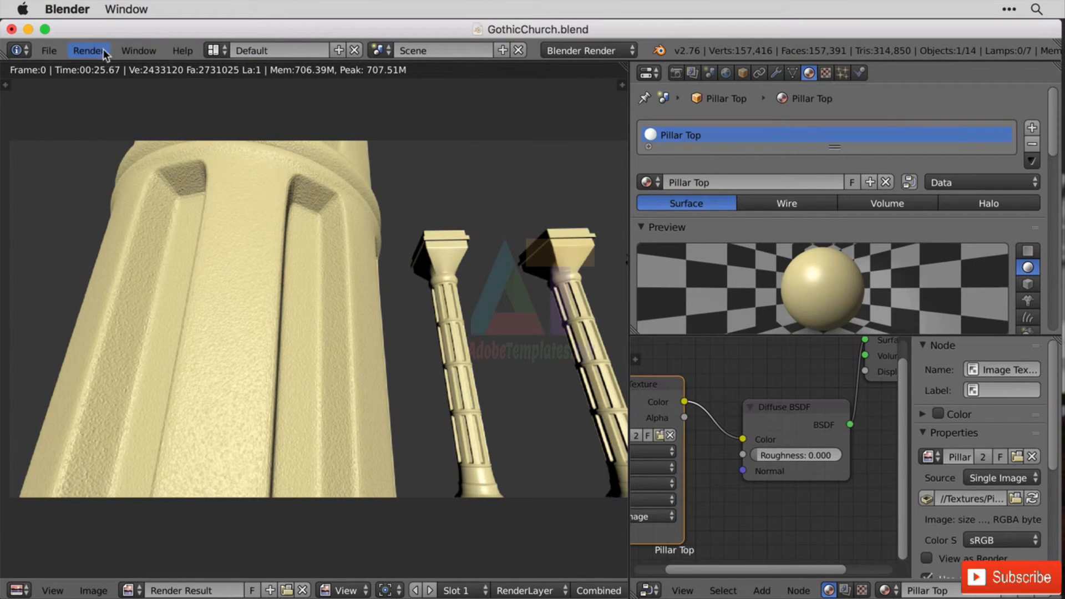
pyautogui.click(103, 50)
pyautogui.click(137, 70)
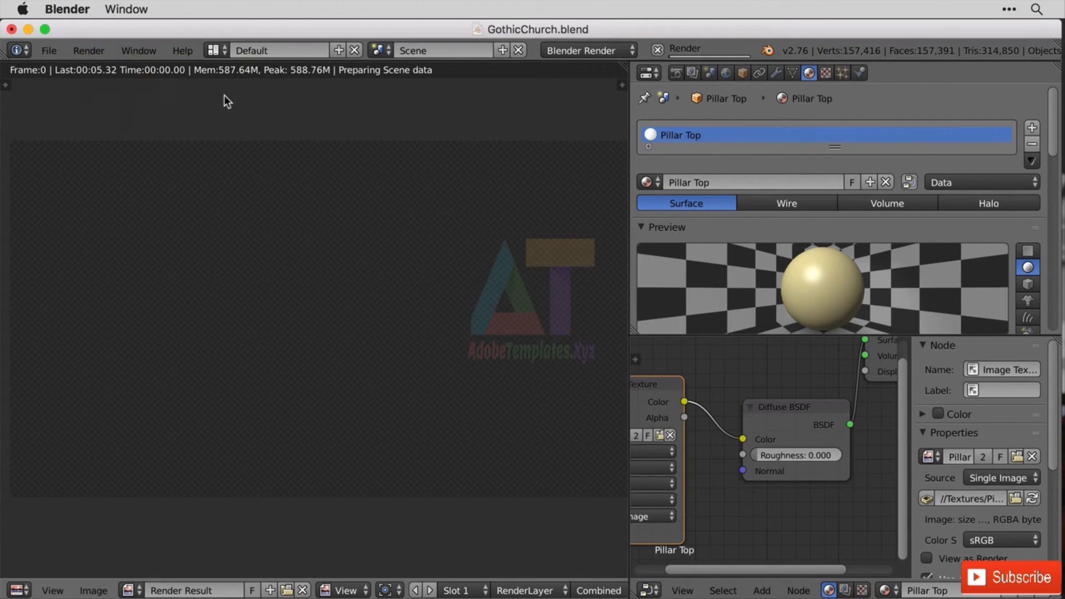